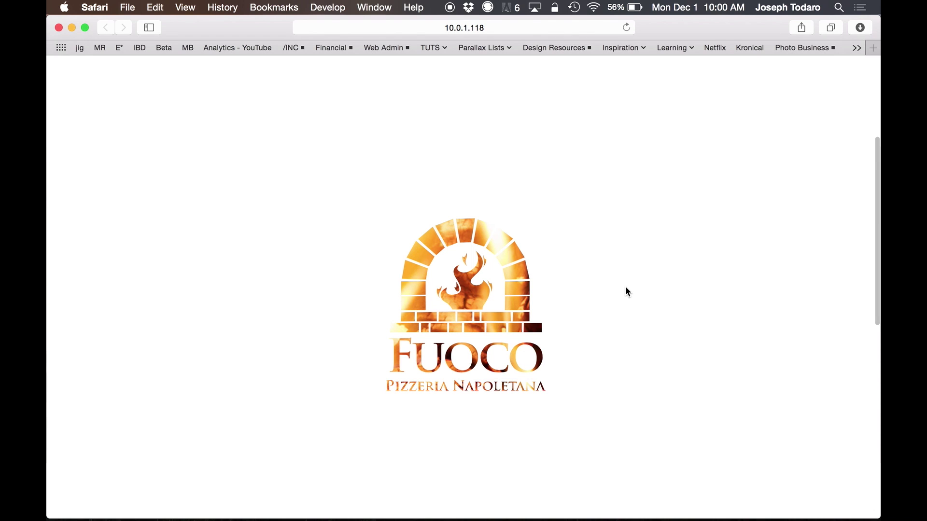
Scroll the Safari page up and down to watch the fire image shift inside the Fuoco logo
{"action": "scroll", "coordinate": [626, 291], "scroll_direction": "down", "scroll_amount": 3}
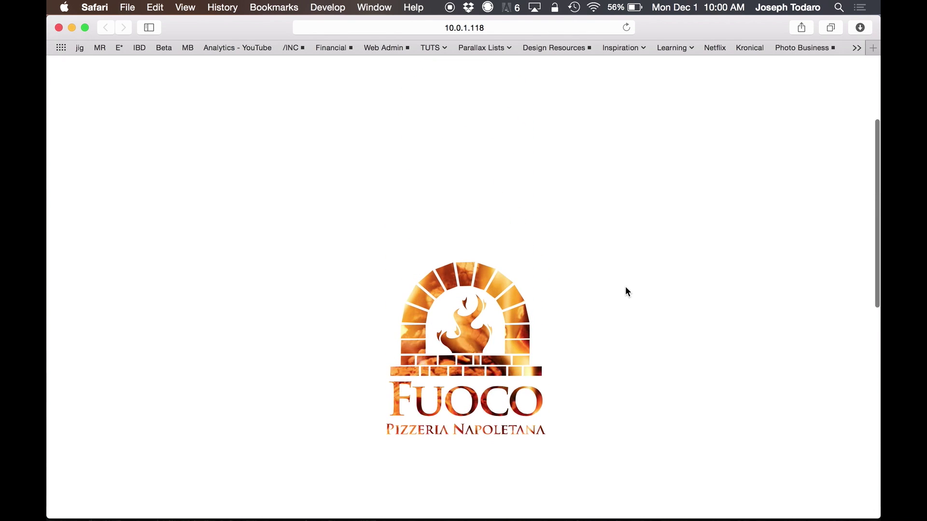
{"action": "scroll", "coordinate": [627, 291], "scroll_direction": "up", "scroll_amount": 5}
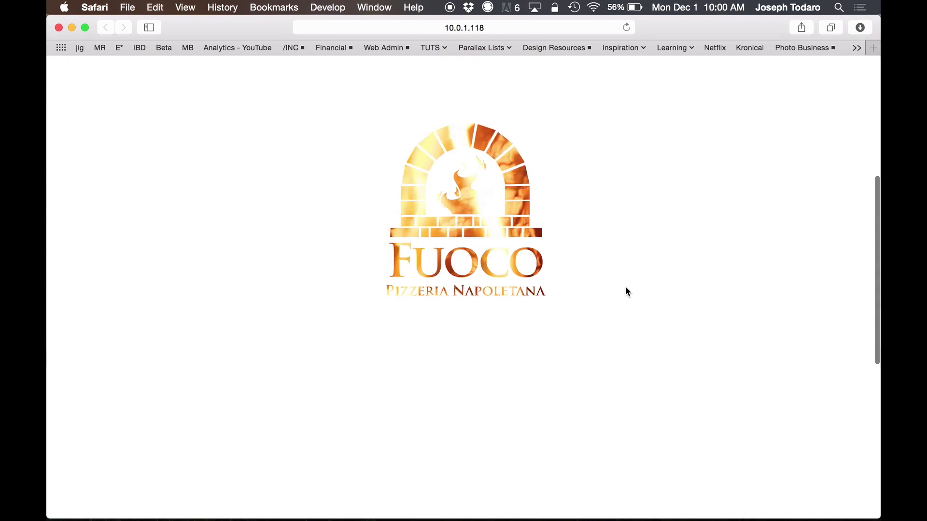
{"action": "scroll", "coordinate": [627, 292], "scroll_direction": "down", "scroll_amount": 4}
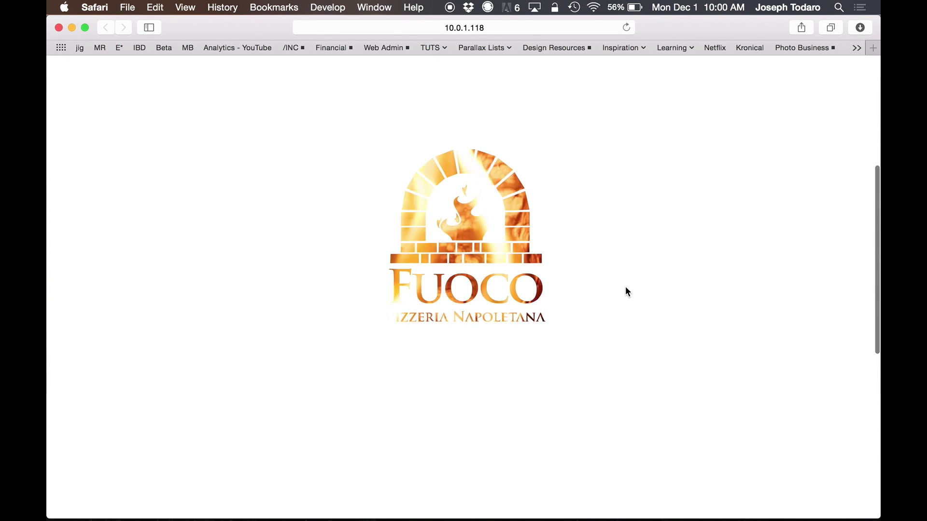
{"action": "scroll", "coordinate": [626, 292], "scroll_direction": "up", "scroll_amount": 1}
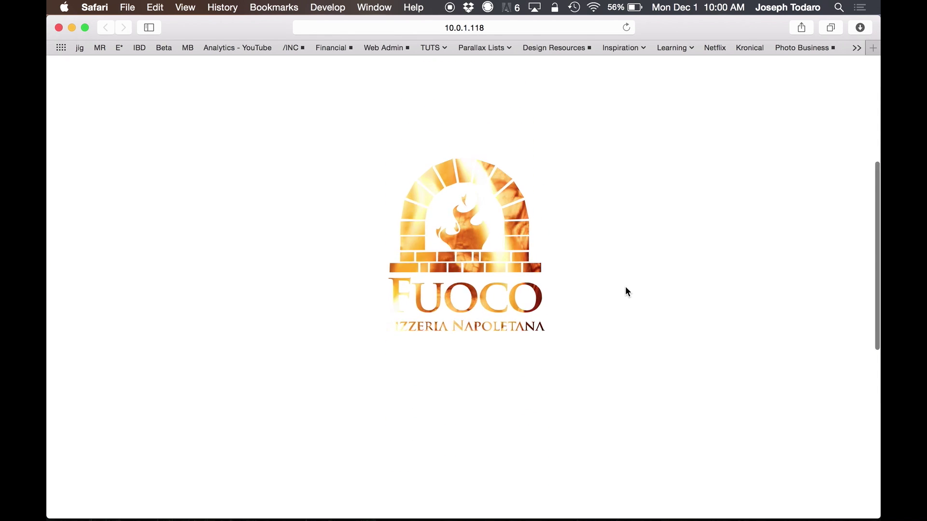
{"action": "scroll", "coordinate": [628, 292], "scroll_direction": "up", "scroll_amount": 3}
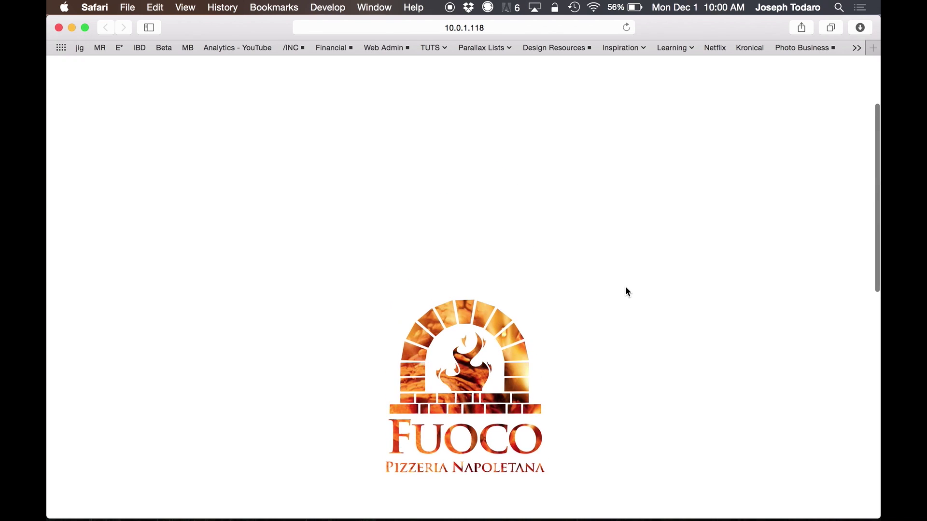
{"action": "scroll", "coordinate": [627, 292], "scroll_direction": "down", "scroll_amount": 3}
{"action": "scroll", "coordinate": [627, 292], "scroll_direction": "up", "scroll_amount": 3}
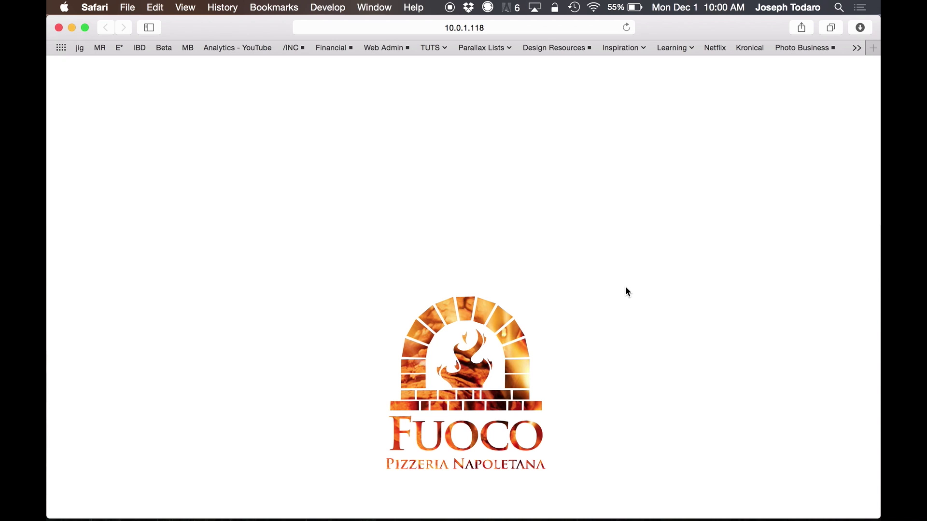
{"action": "scroll", "coordinate": [625, 288], "scroll_direction": "down", "scroll_amount": 5}
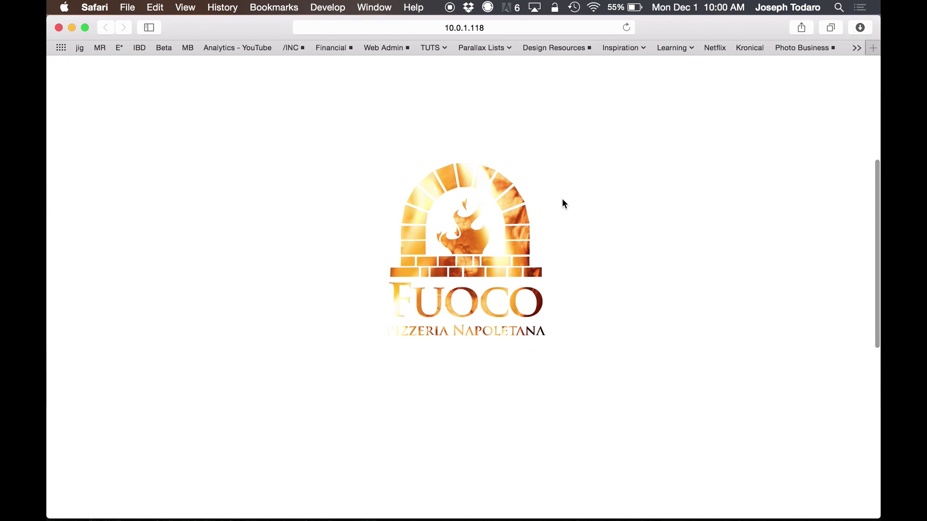
{"action": "scroll", "coordinate": [562, 200], "scroll_direction": "up", "scroll_amount": 3}
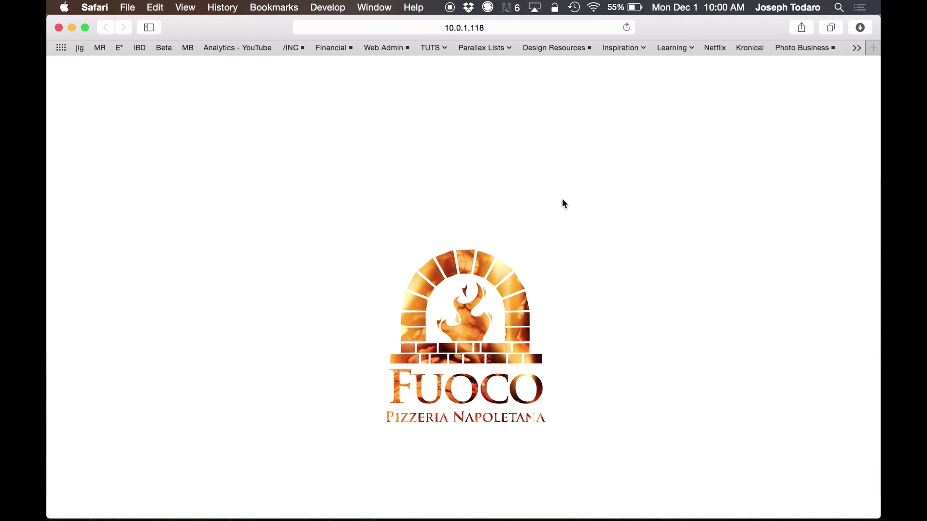
{"action": "scroll", "coordinate": [563, 200], "scroll_direction": "down", "scroll_amount": 1}
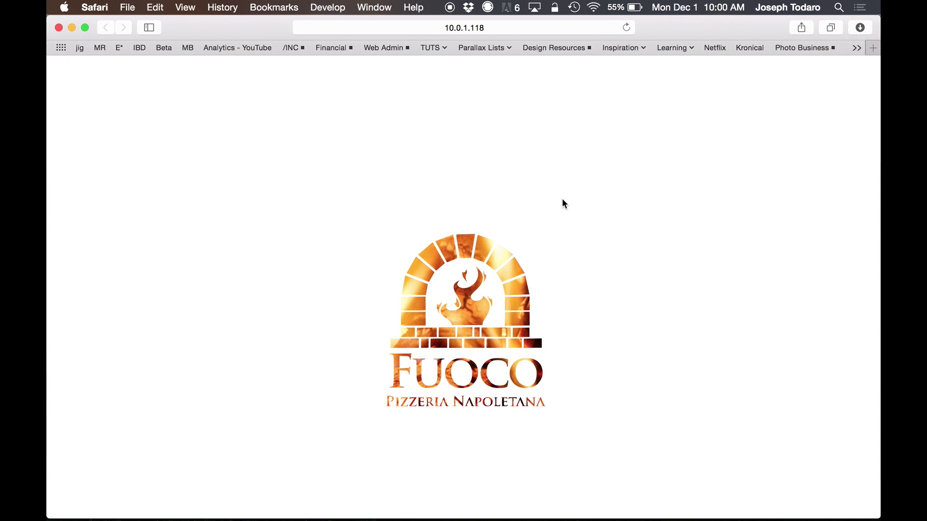
{"action": "scroll", "coordinate": [562, 199], "scroll_direction": "down", "scroll_amount": 2}
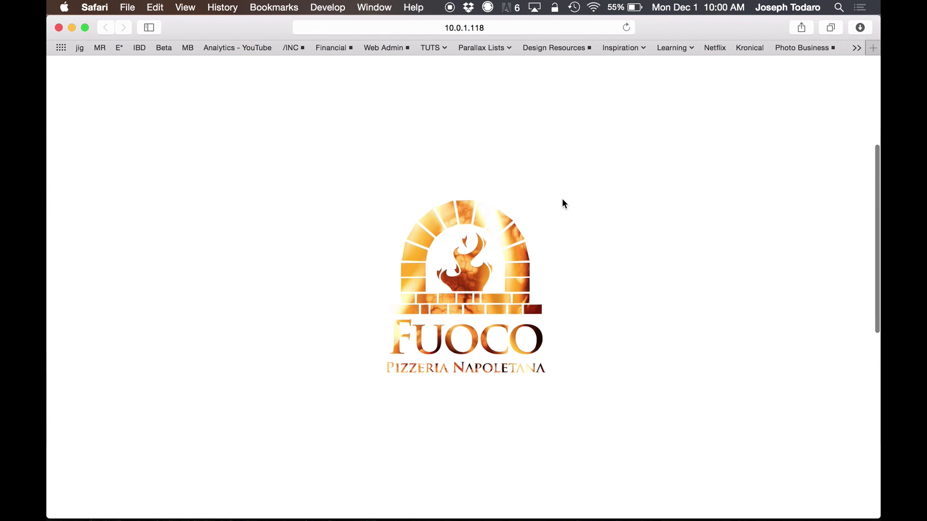
{"action": "scroll", "coordinate": [563, 200], "scroll_direction": "up", "scroll_amount": 4}
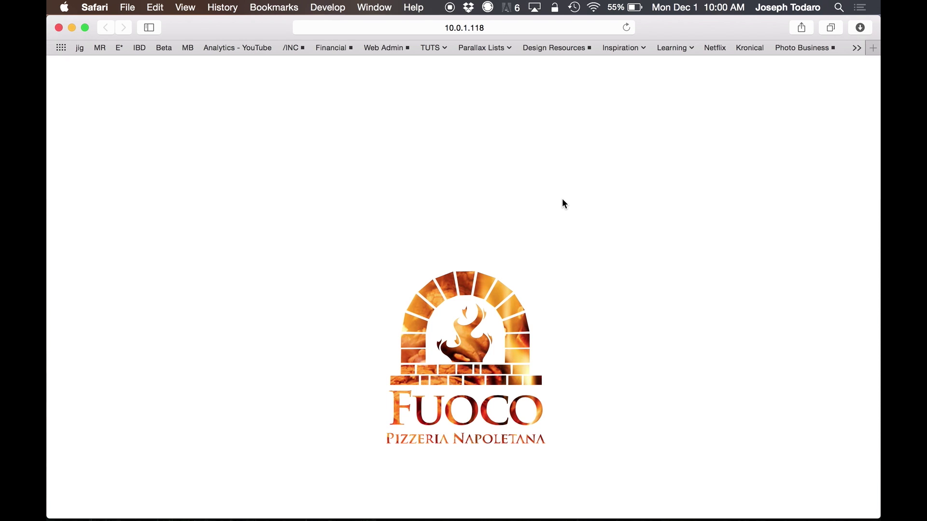
{"action": "scroll", "coordinate": [563, 200], "scroll_direction": "down", "scroll_amount": 8}
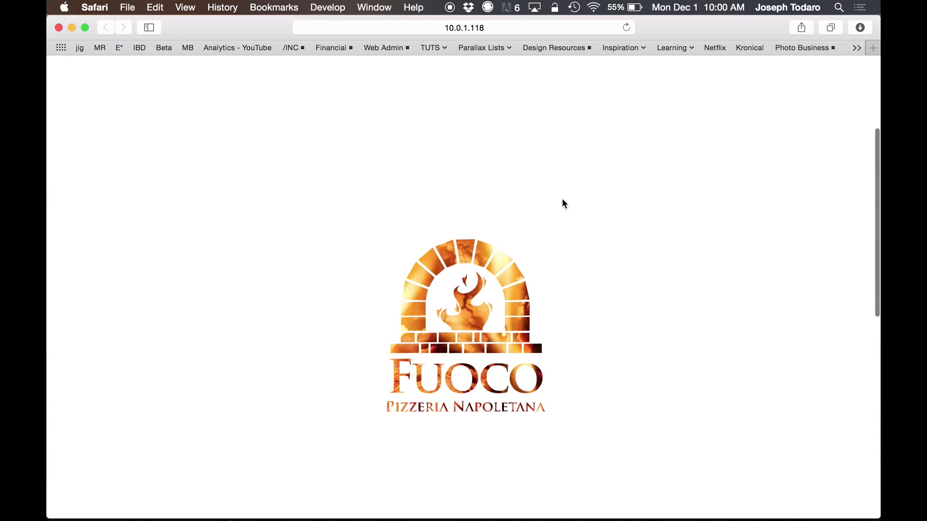
{"action": "scroll", "coordinate": [563, 200], "scroll_direction": "up", "scroll_amount": 9}
{"action": "scroll", "coordinate": [562, 200], "scroll_direction": "down", "scroll_amount": 1}
{"action": "scroll", "coordinate": [562, 198], "scroll_direction": "up", "scroll_amount": 1}
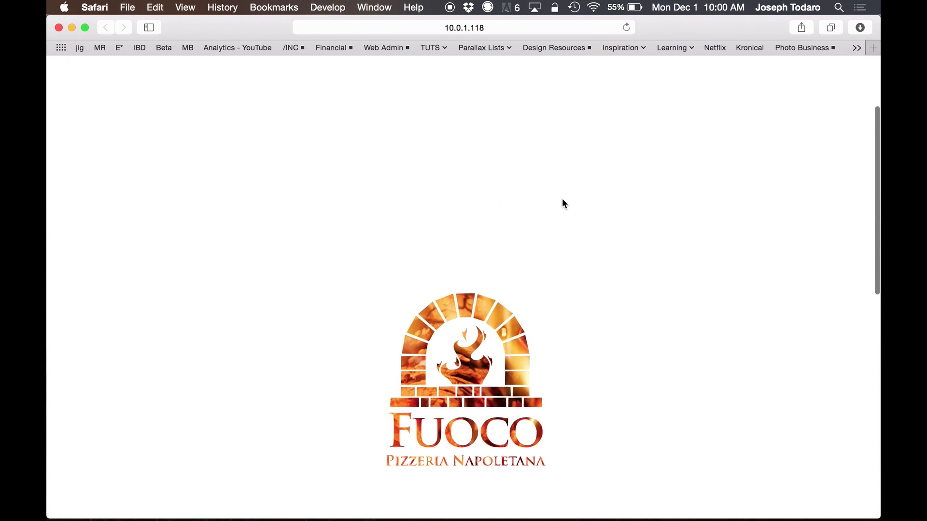
{"action": "scroll", "coordinate": [562, 199], "scroll_direction": "down", "scroll_amount": 4}
{"action": "scroll", "coordinate": [561, 198], "scroll_direction": "up", "scroll_amount": 3}
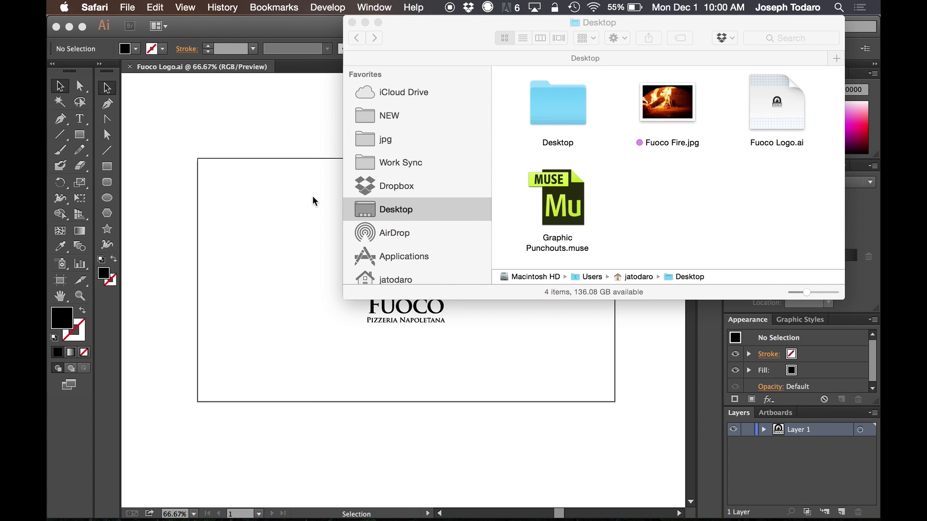
Select the Fuoco logo group in Fuoco Logo.ai and bring up the Pathfinder panel
{"action": "left_click", "coordinate": [244, 197]}
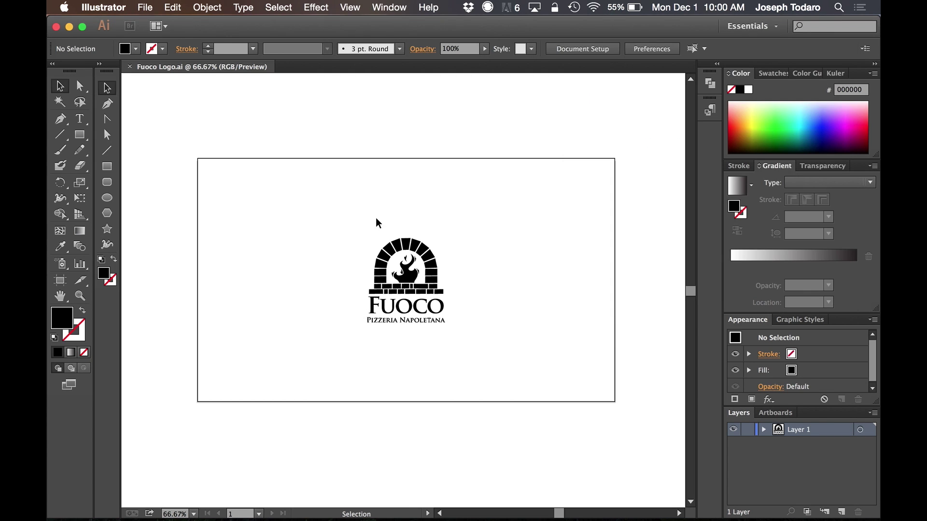
{"action": "left_click", "coordinate": [434, 273]}
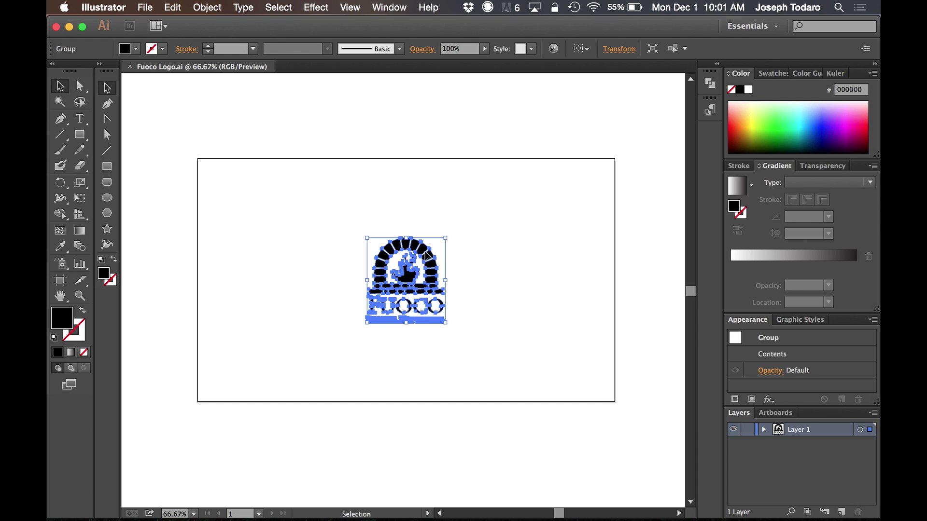
{"action": "left_click", "coordinate": [711, 84]}
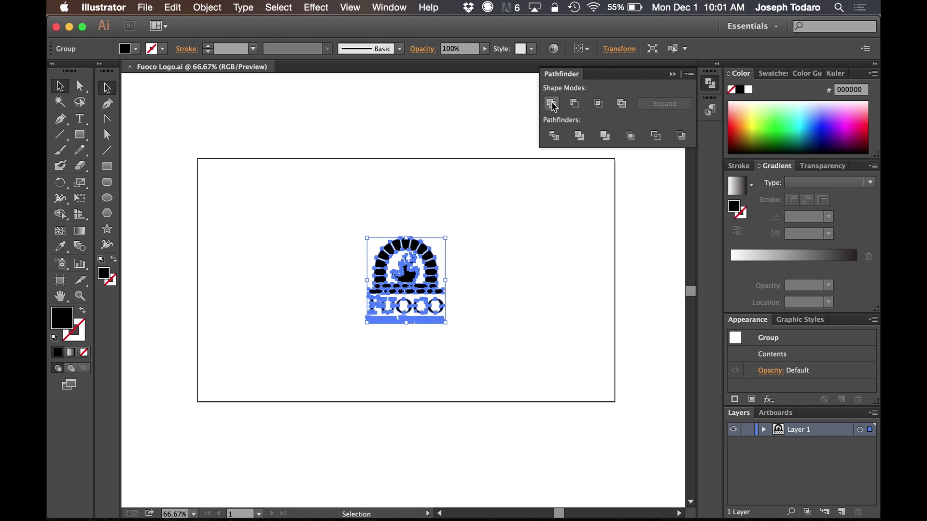
{"action": "left_click", "coordinate": [482, 237]}
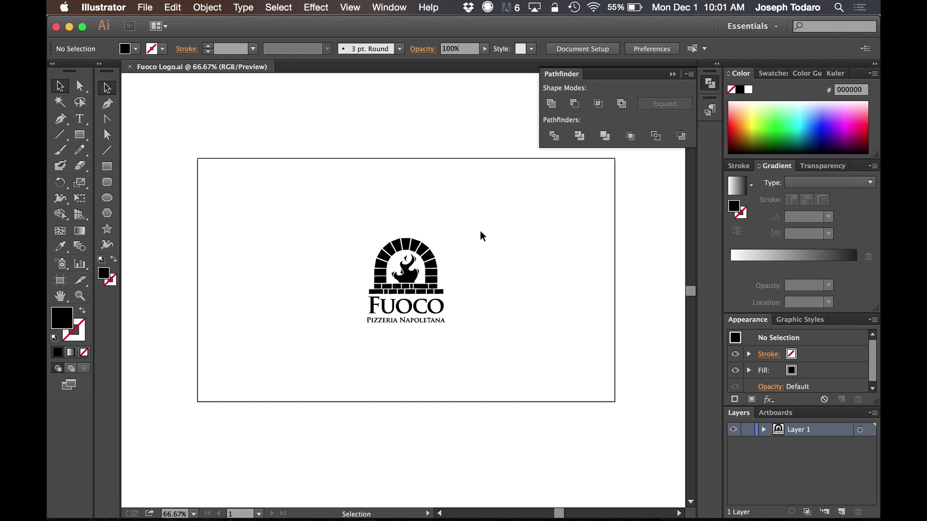
{"action": "left_click", "coordinate": [107, 182]}
{"action": "left_click_drag", "start_coordinate": [233, 190], "coordinate": [261, 219]}
{"action": "left_click_drag", "start_coordinate": [269, 225], "coordinate": [294, 250]}
{"action": "left_click_drag", "start_coordinate": [222, 252], "coordinate": [247, 275]}
{"action": "key", "text": "v"}
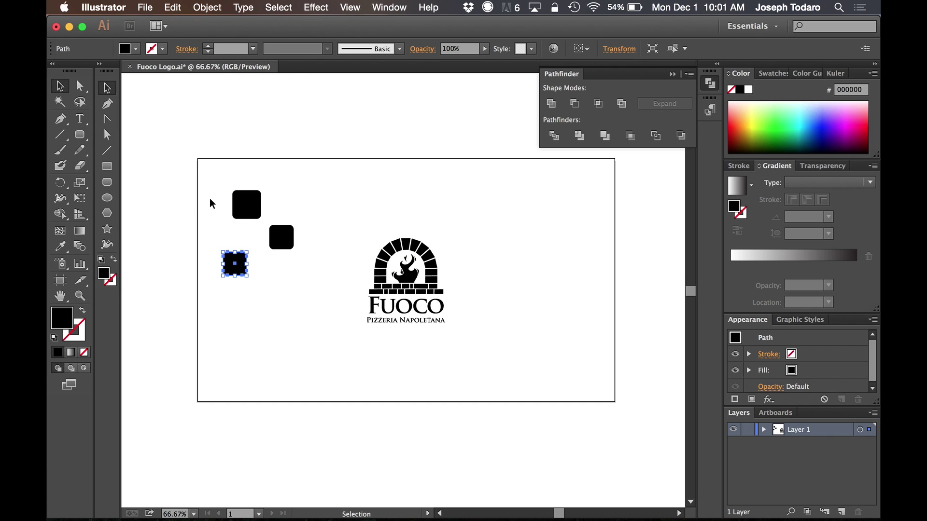
{"action": "left_click_drag", "start_coordinate": [212, 205], "coordinate": [302, 294]}
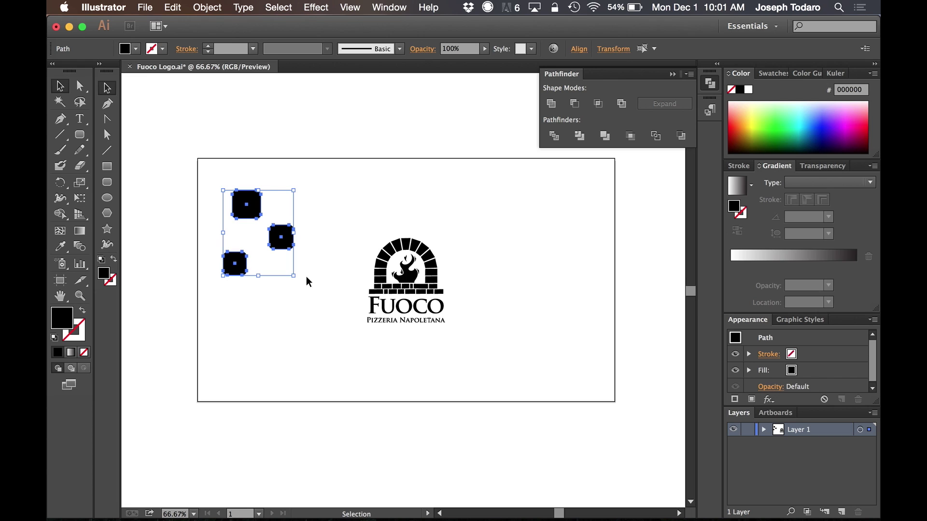
{"action": "left_click", "coordinate": [552, 104]}
{"action": "left_click", "coordinate": [296, 203]}
{"action": "mouse_move", "coordinate": [245, 202]}
{"action": "left_mouse_down"}
{"action": "mouse_move", "coordinate": [264, 204]}
{"action": "mouse_move", "coordinate": [258, 214]}
{"action": "left_mouse_up"}
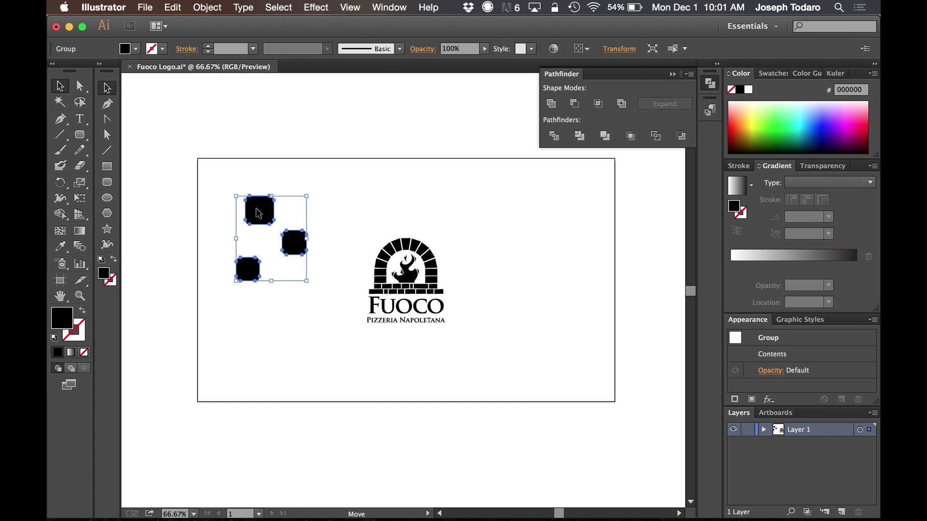
{"action": "key", "text": "Delete"}
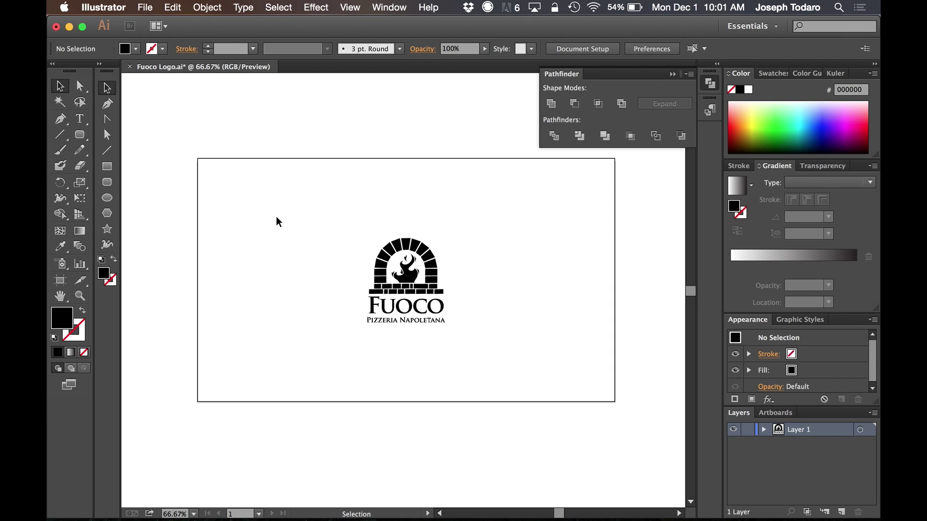
{"action": "key", "text": "ctrl+Up"}
On the Muse Home copy page, drag the white logo box down to reveal the fire background
{"action": "left_click", "coordinate": [207, 252]}
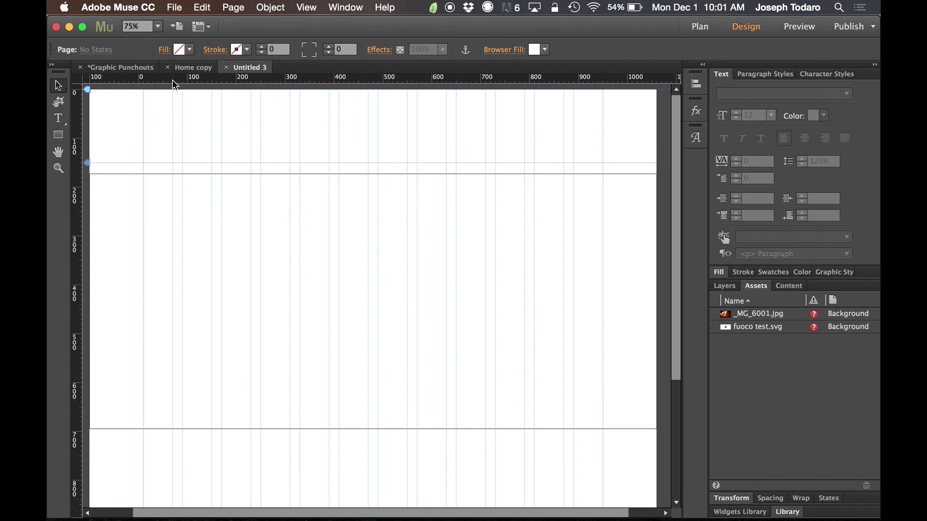
{"action": "left_click", "coordinate": [193, 68]}
{"action": "left_click", "coordinate": [321, 240]}
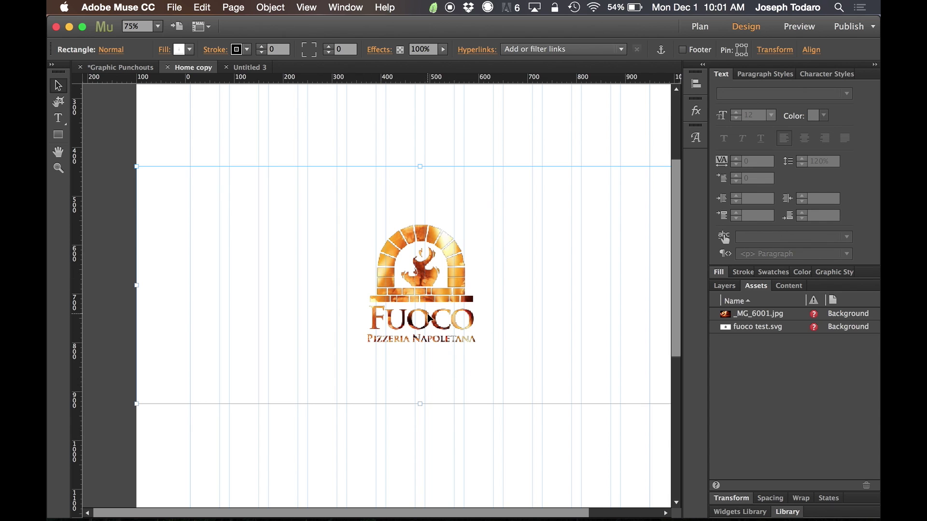
{"action": "left_click_drag", "start_coordinate": [340, 237], "coordinate": [342, 322]}
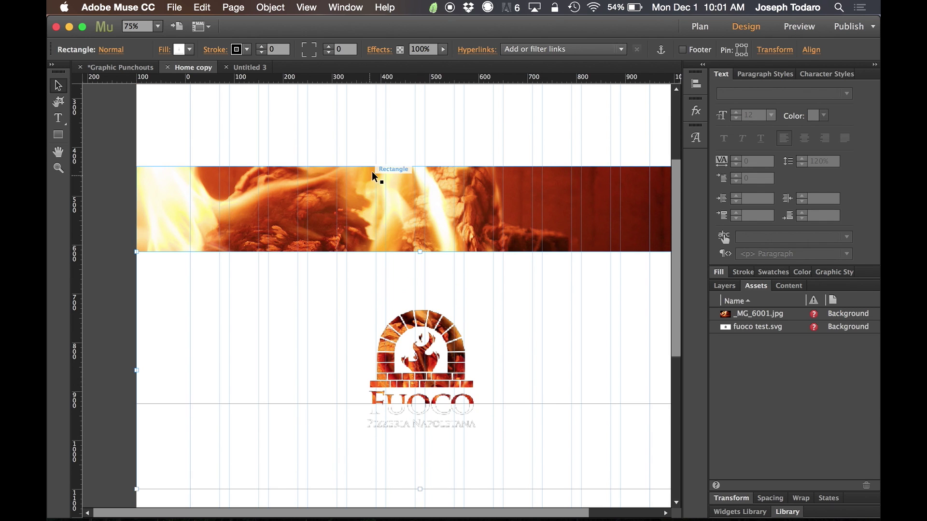
{"action": "left_click", "coordinate": [360, 213]}
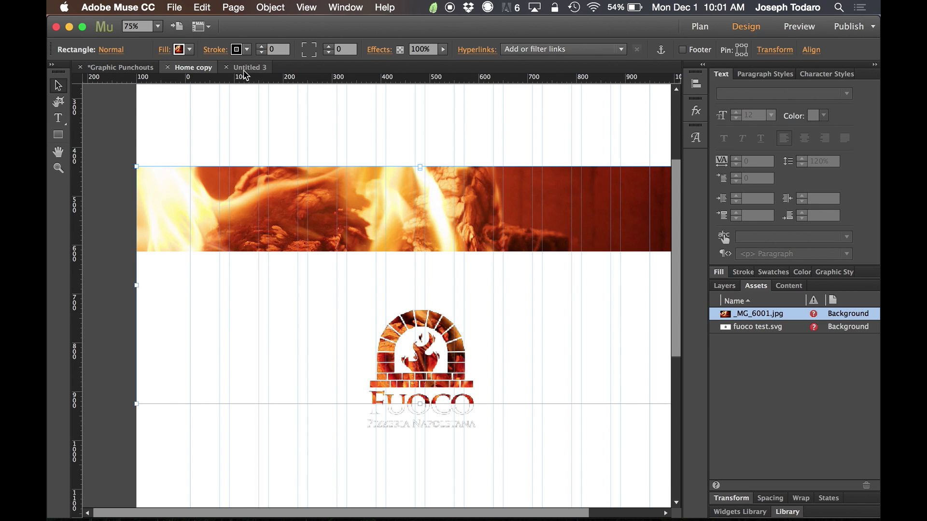
Switch to the Untitled 3 page, then return to the Illustrator logo file
{"action": "left_click", "coordinate": [249, 68]}
{"action": "key", "text": "ctrl+Up"}
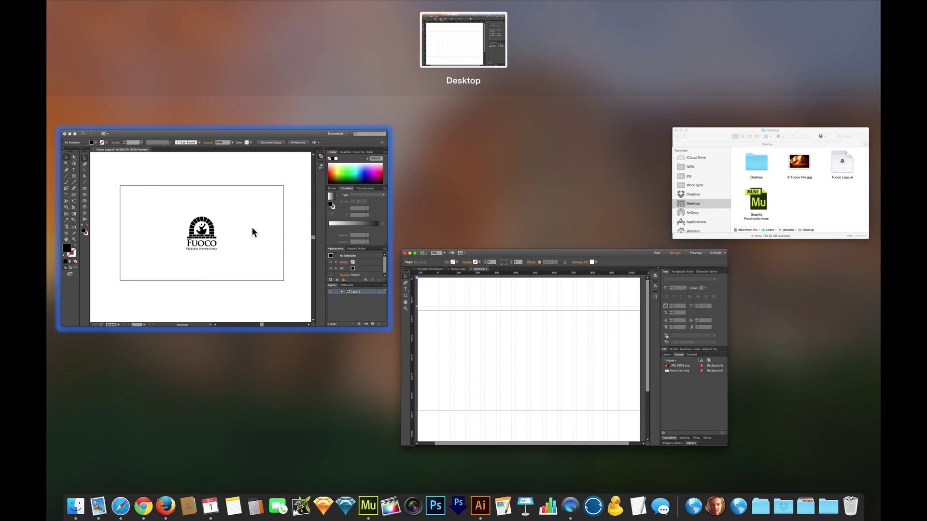
{"action": "left_click", "coordinate": [252, 232]}
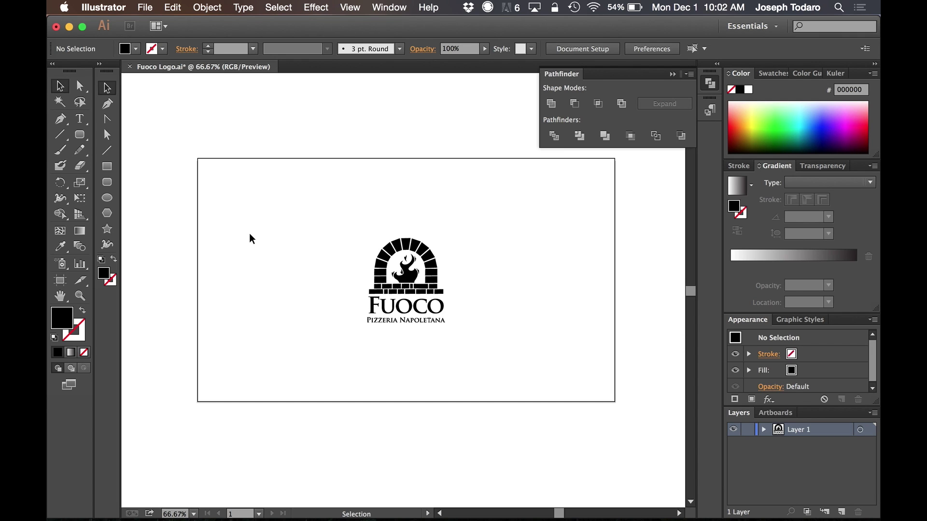
Draw a large rectangle across the artboard and select it together with the Fuoco logo
{"action": "left_click", "coordinate": [106, 167]}
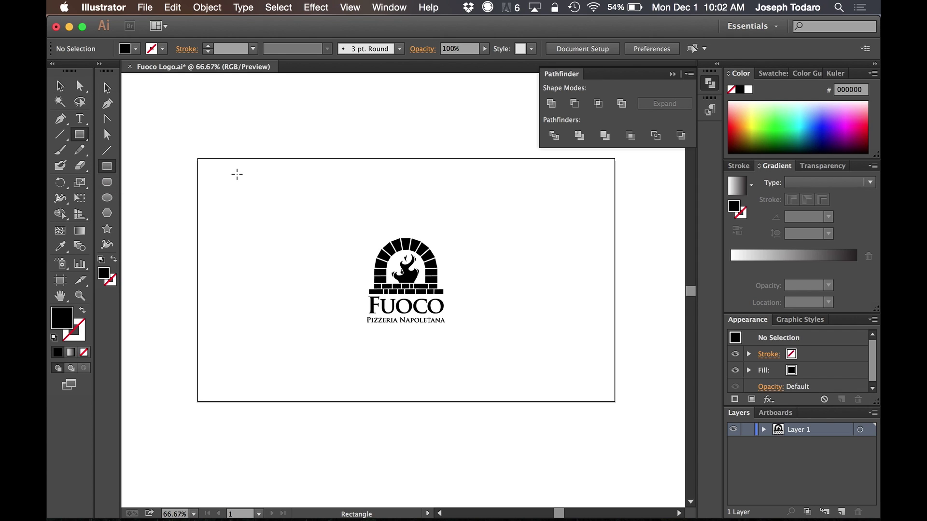
{"action": "left_click_drag", "start_coordinate": [237, 174], "coordinate": [598, 369]}
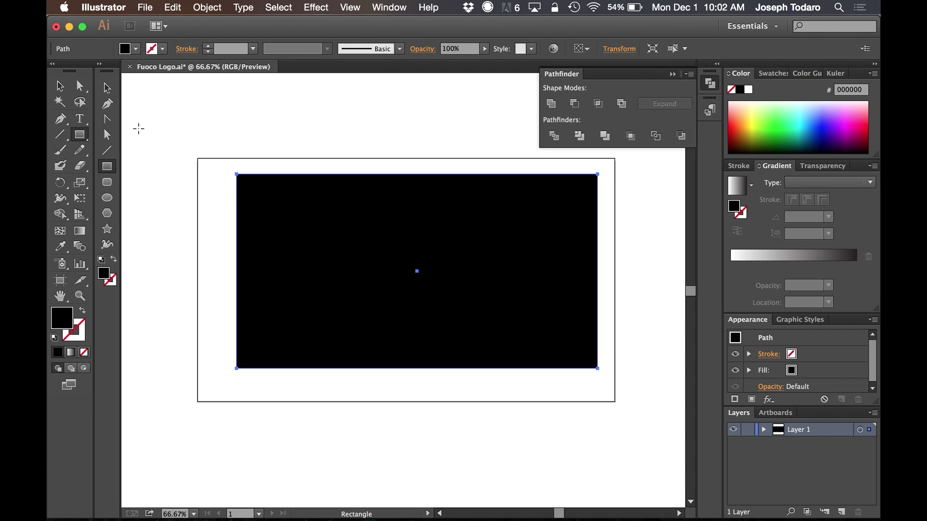
{"action": "left_click", "coordinate": [59, 88]}
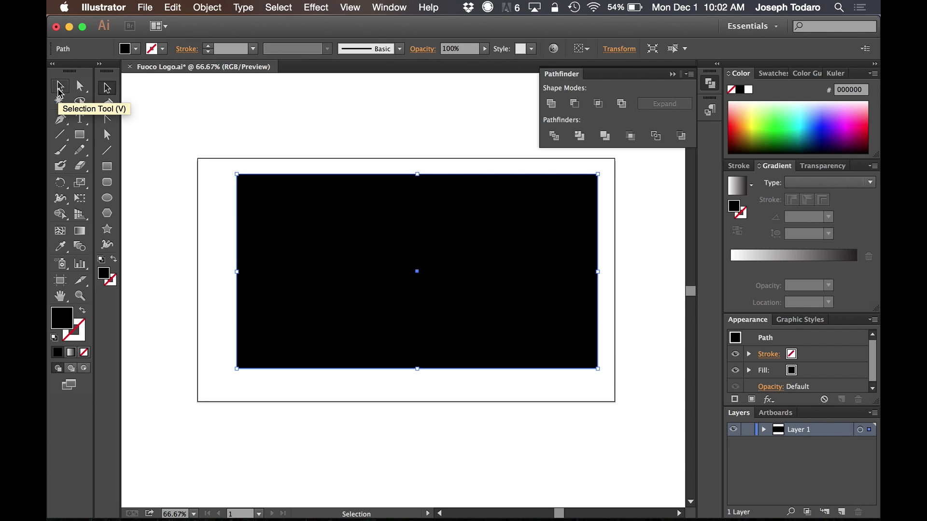
{"action": "left_click_drag", "start_coordinate": [209, 109], "coordinate": [623, 423]}
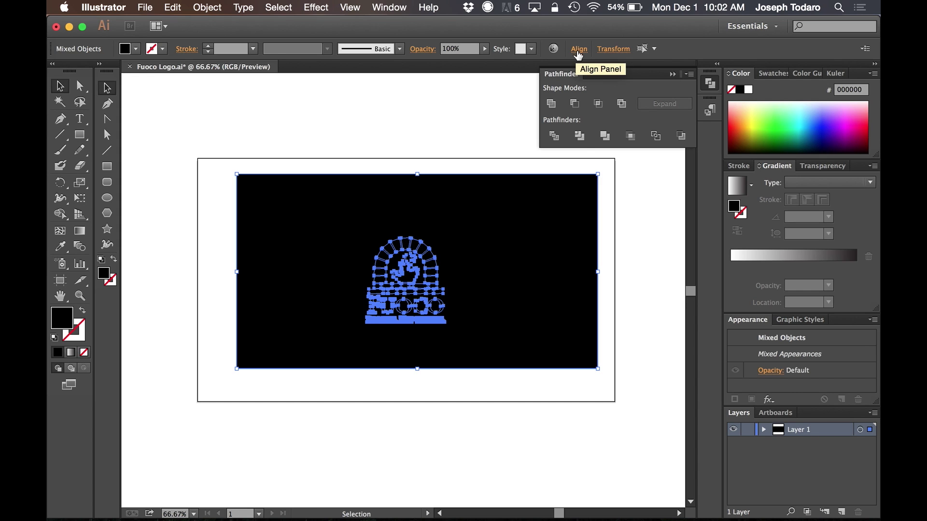
{"action": "left_click", "coordinate": [580, 50]}
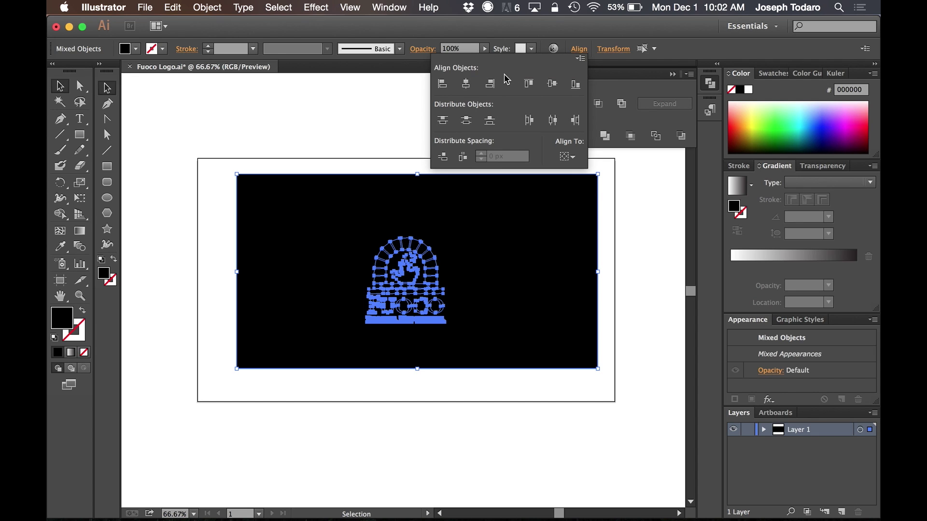
Align the logo and rectangle on horizontal and vertical centres, then move both slightly up-left
{"action": "left_click", "coordinate": [466, 84]}
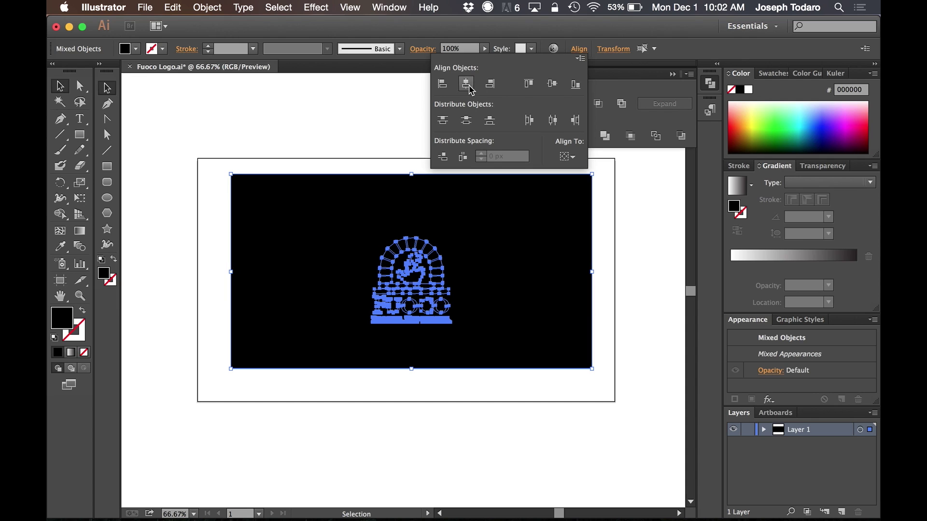
{"action": "left_click", "coordinate": [556, 90]}
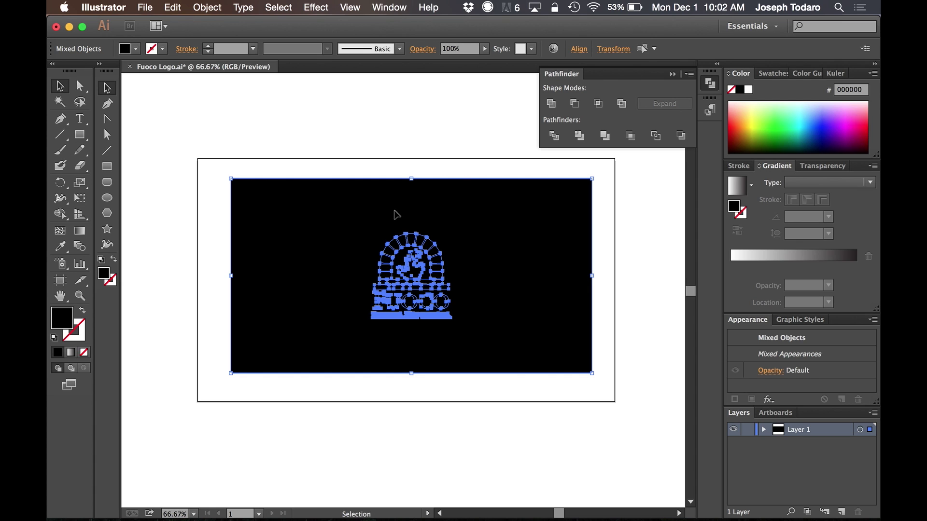
{"action": "mouse_move", "coordinate": [397, 214]}
{"action": "left_mouse_down"}
{"action": "mouse_move", "coordinate": [376, 207]}
{"action": "mouse_move", "coordinate": [390, 220]}
{"action": "left_mouse_up"}
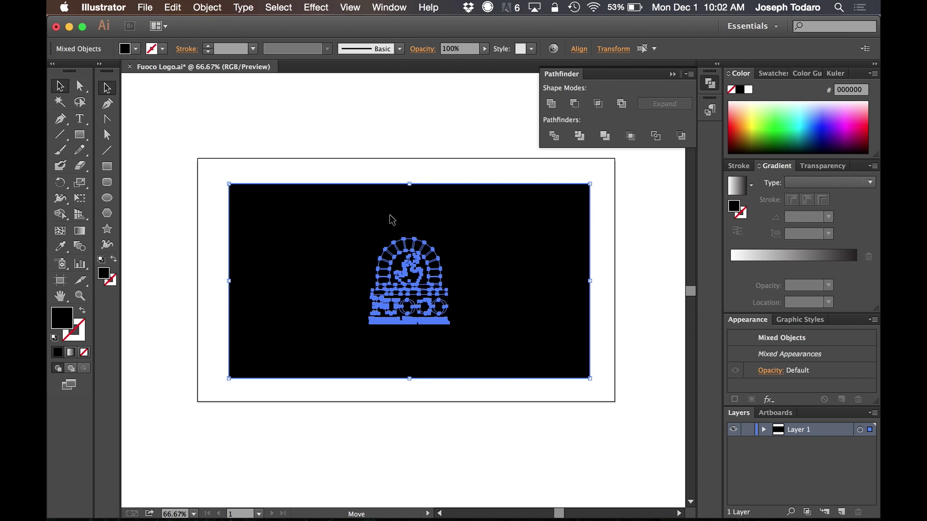
Create an 831 × 448 px artboard around the black rectangle and delete the original Artboard 1
{"action": "left_click", "coordinate": [61, 280]}
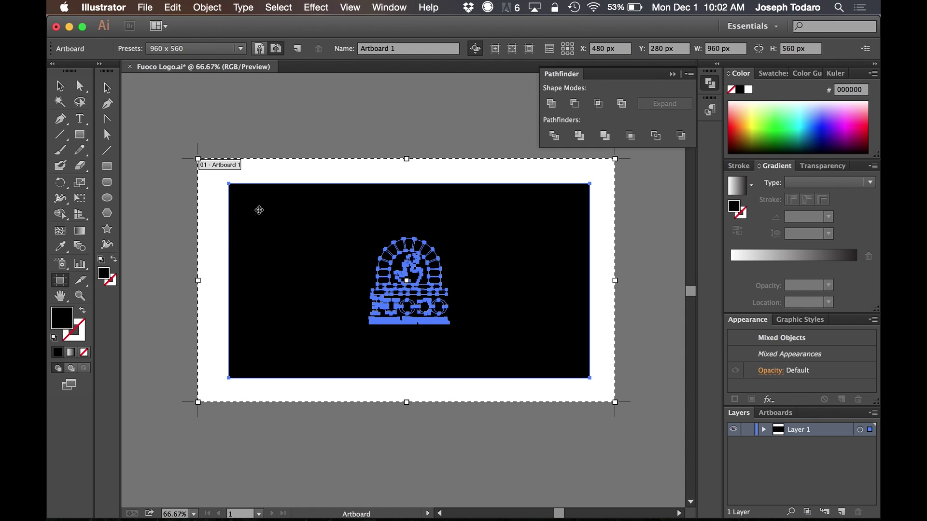
{"action": "left_click", "coordinate": [259, 211]}
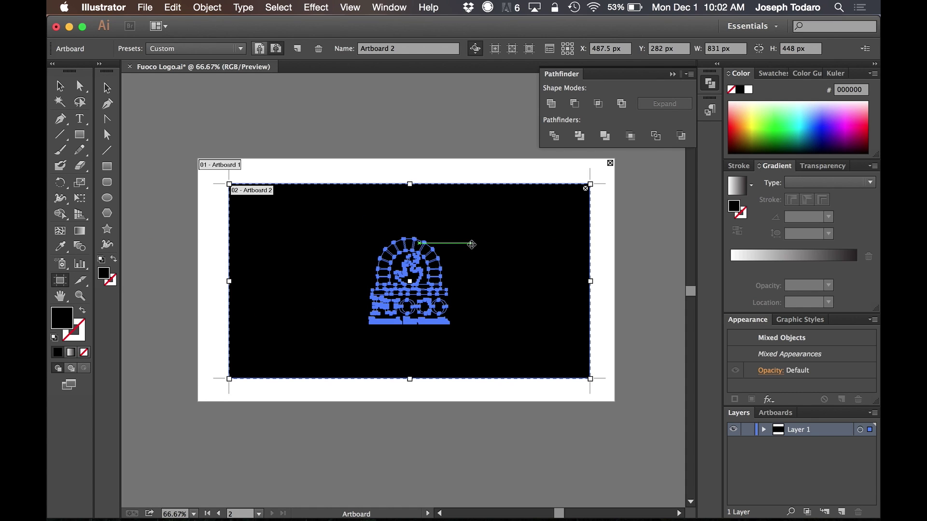
{"action": "left_click", "coordinate": [243, 168]}
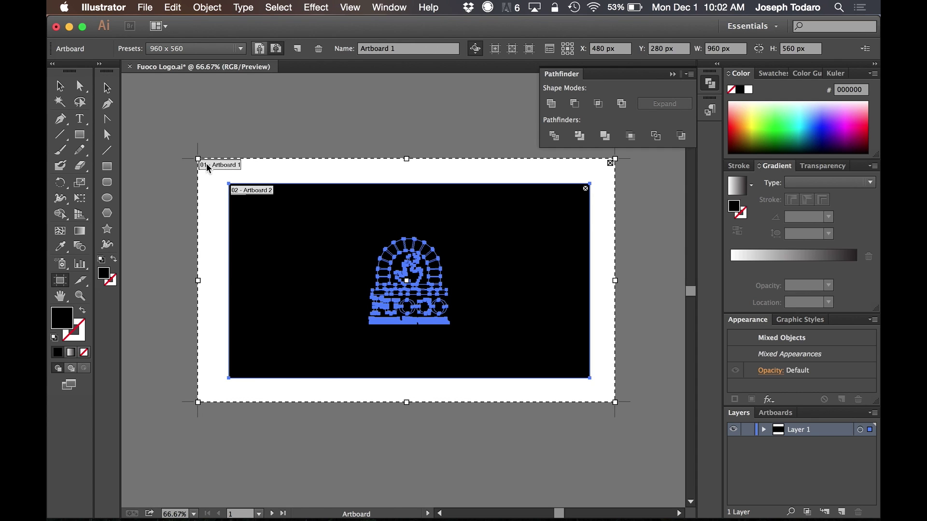
{"action": "key", "text": "Delete"}
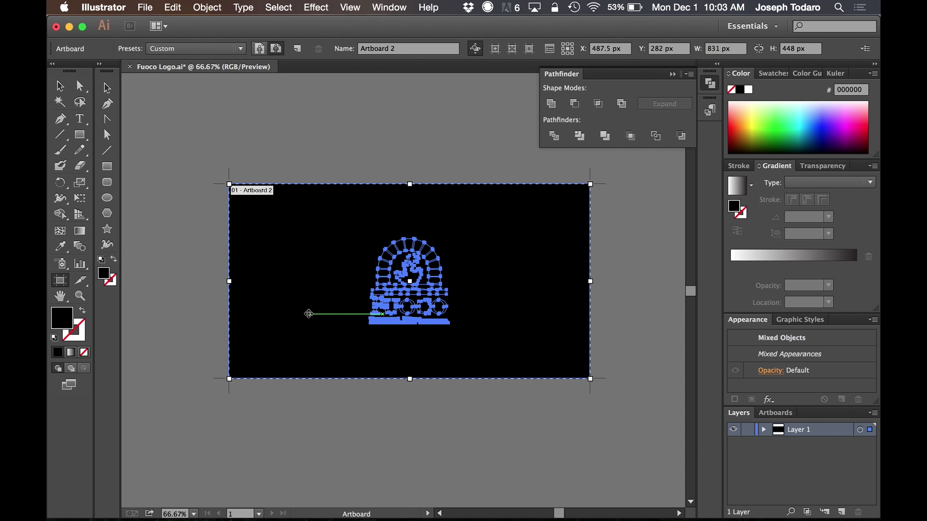
{"action": "left_click", "coordinate": [60, 86]}
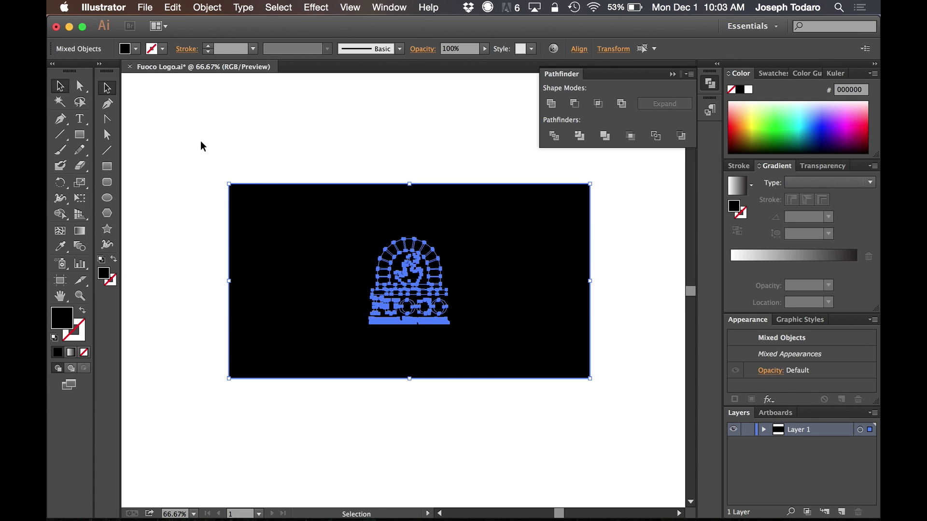
{"action": "left_click", "coordinate": [621, 280]}
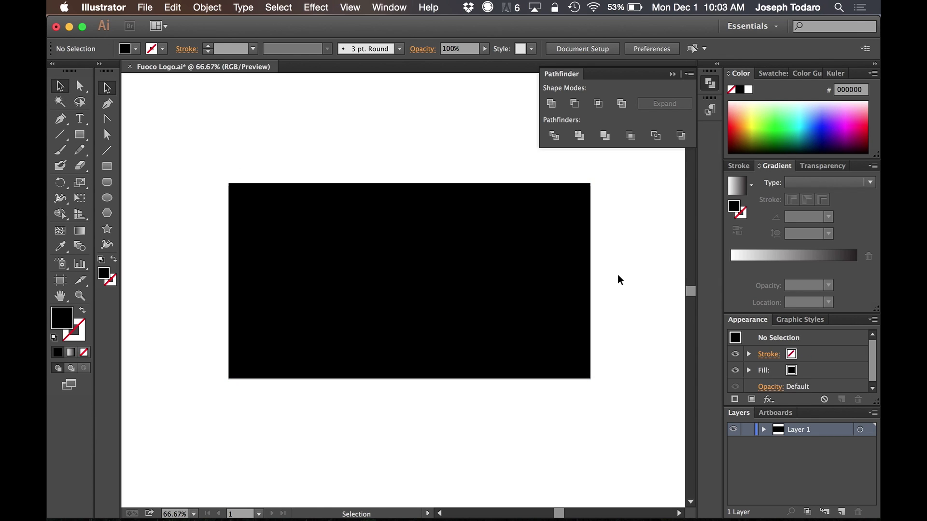
Fill the black rectangle with white and collapse the Pathfinder panel
{"action": "left_click", "coordinate": [500, 265]}
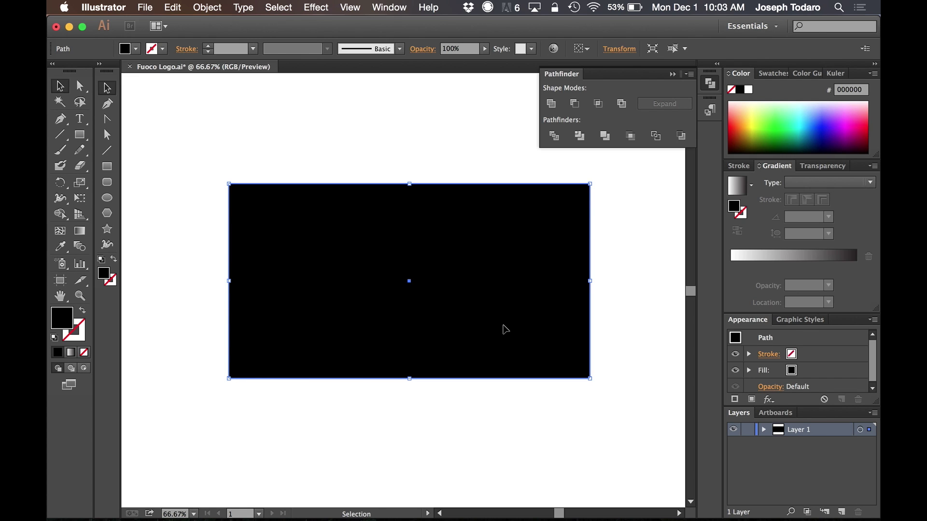
{"action": "left_click", "coordinate": [749, 91]}
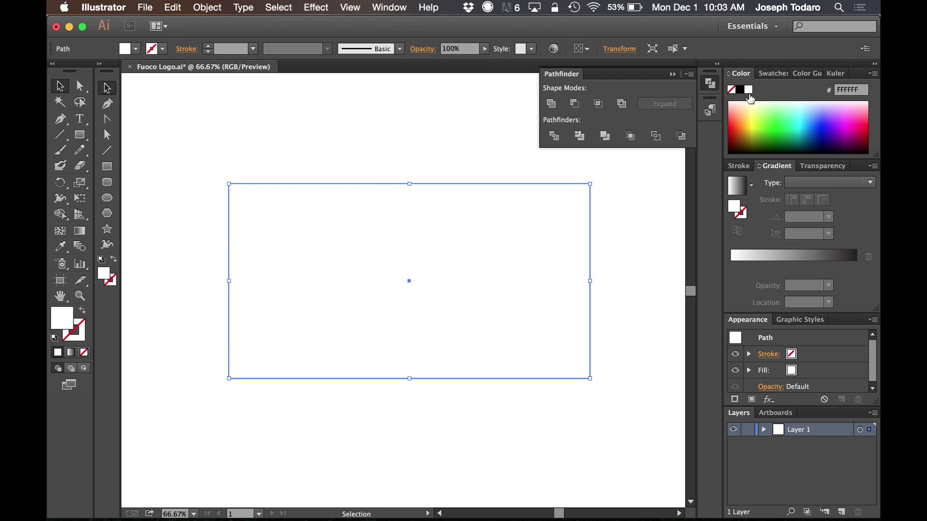
{"action": "left_click", "coordinate": [712, 87]}
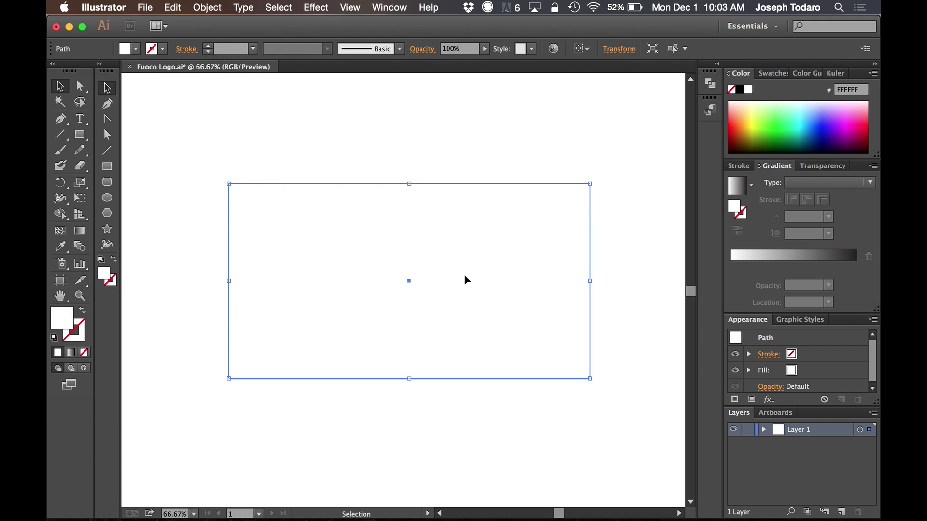
{"action": "key", "text": "a"}
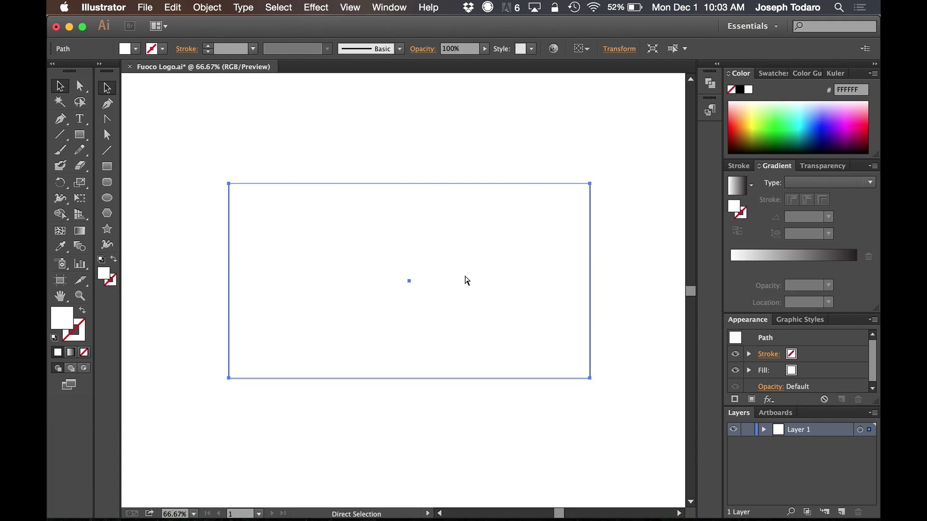
{"action": "key", "text": "v"}
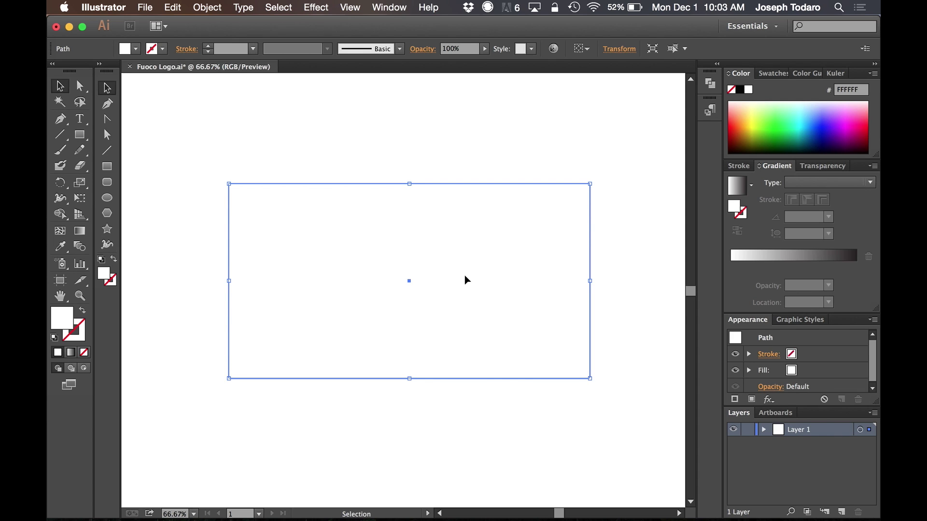
Paste the Fuoco logo in front and drag it into the centre of the white rectangle
{"action": "key", "text": "a"}
{"action": "key", "text": "super+v"}
{"action": "key", "text": "v"}
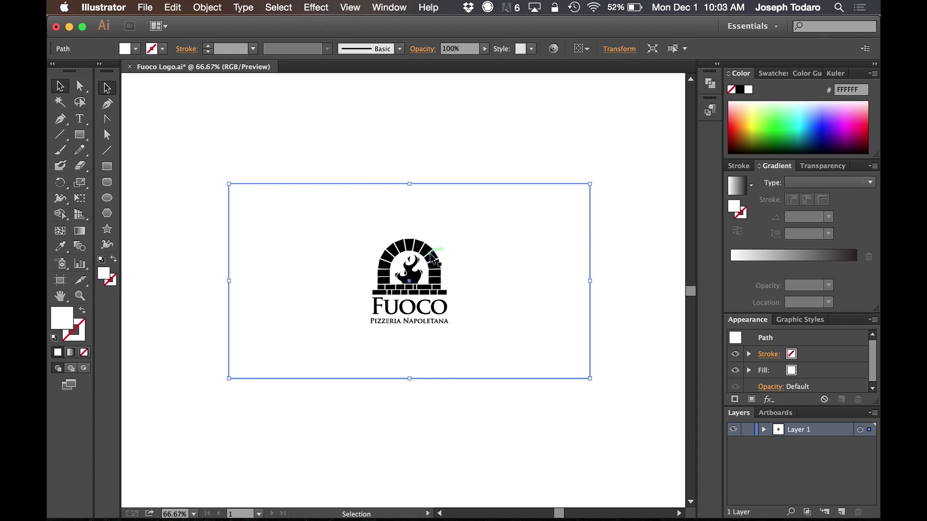
{"action": "left_click_drag", "start_coordinate": [429, 262], "coordinate": [384, 289]}
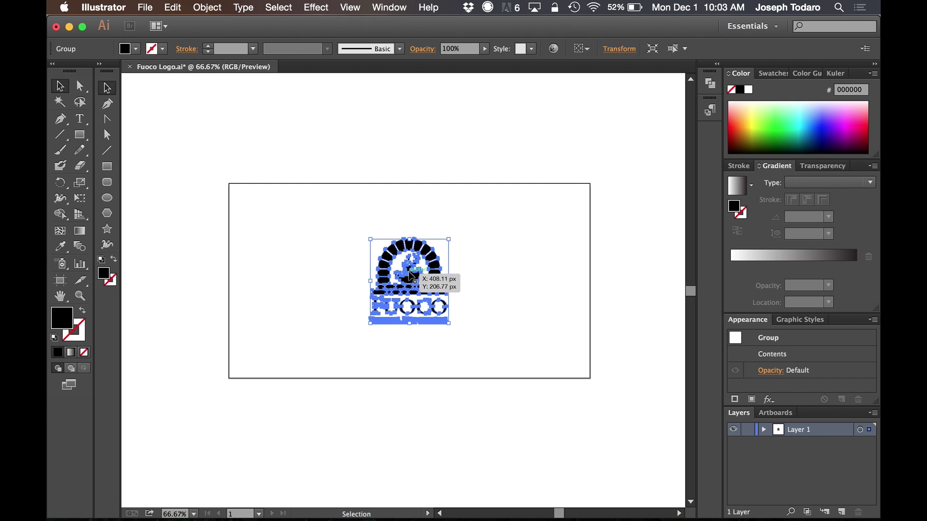
Select the logo with the white rectangle and apply Pathfinder Minus Front to punch out the logo
{"action": "left_click", "coordinate": [491, 251], "text": "shift"}
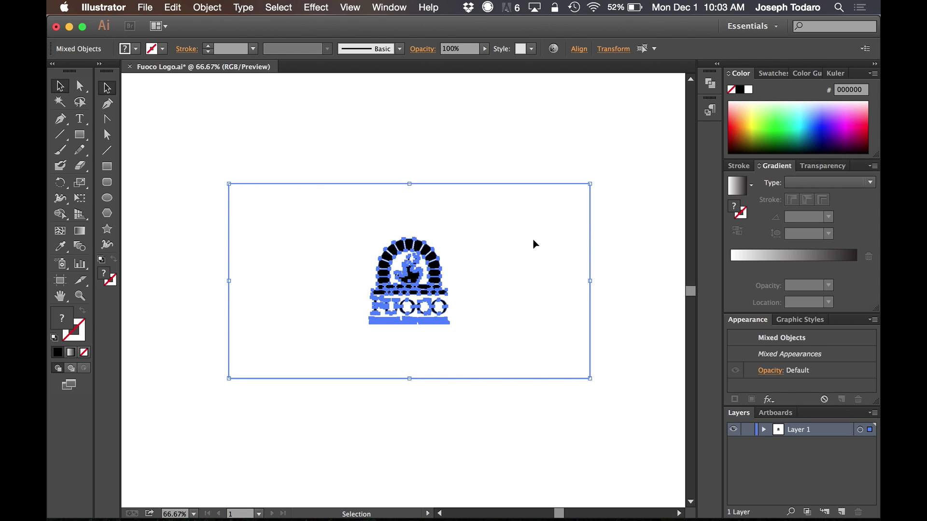
{"action": "left_click", "coordinate": [710, 84]}
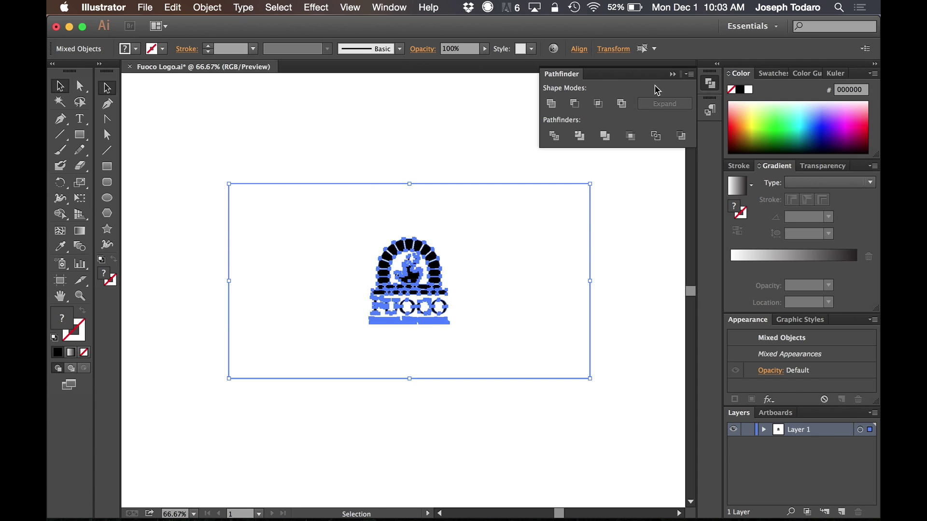
{"action": "left_click", "coordinate": [389, 7]}
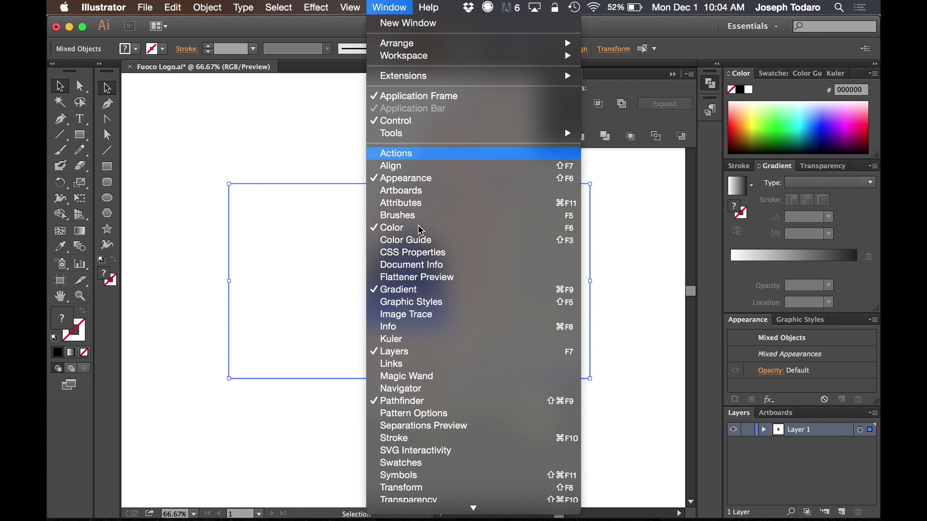
{"action": "left_click", "coordinate": [396, 6]}
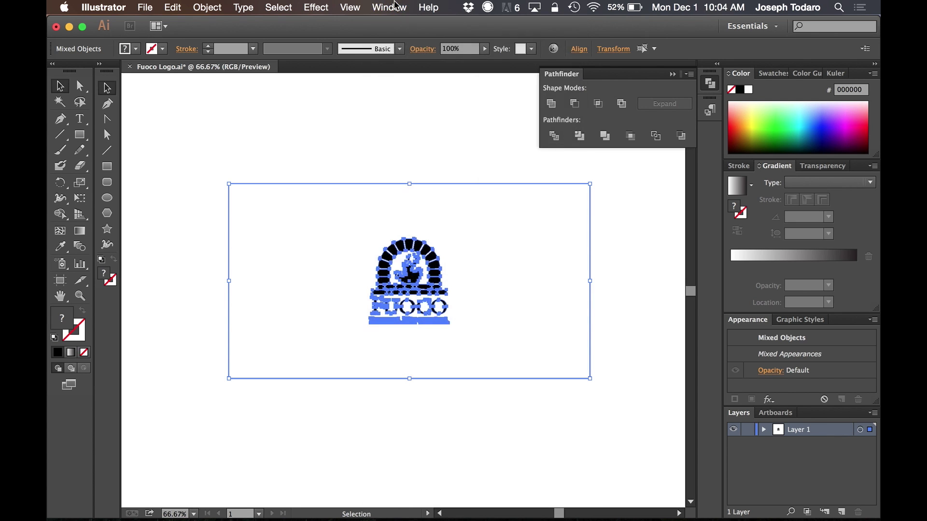
{"action": "left_click", "coordinate": [575, 110]}
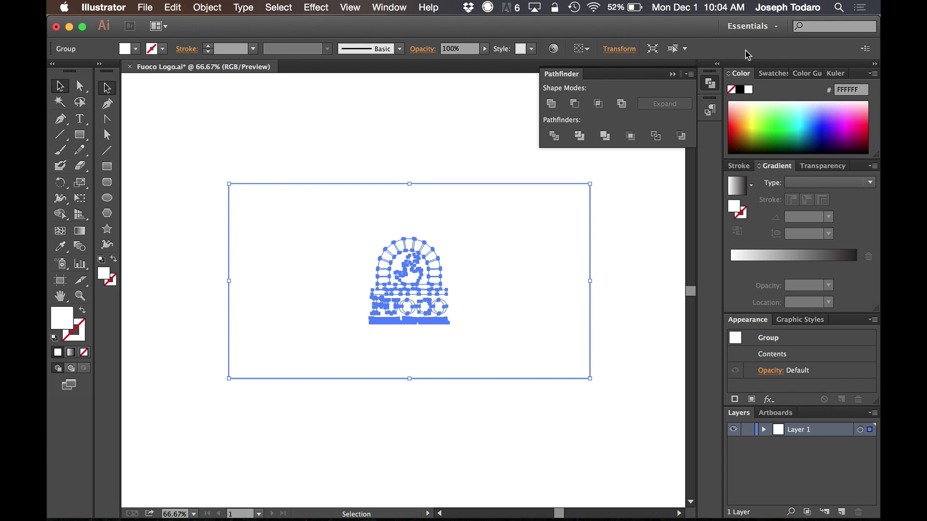
{"action": "left_click", "coordinate": [712, 85]}
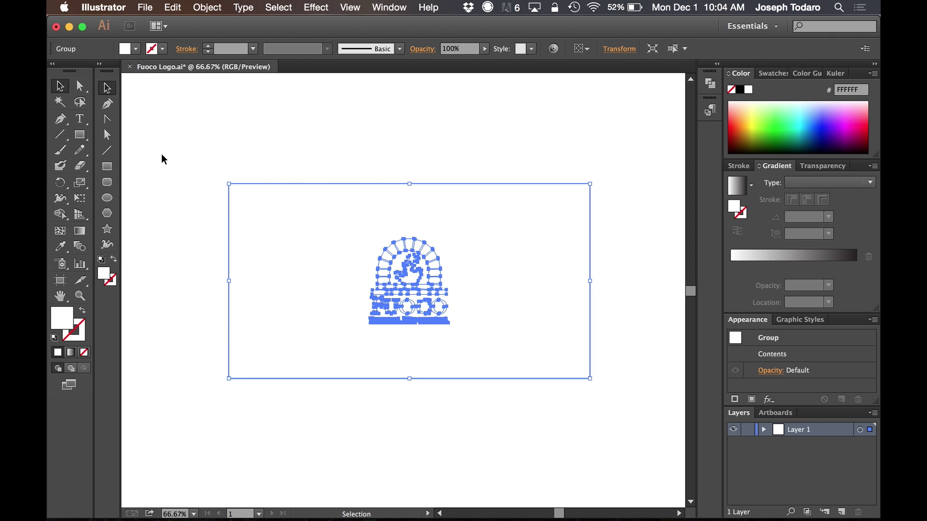
{"action": "key", "text": "Delete"}
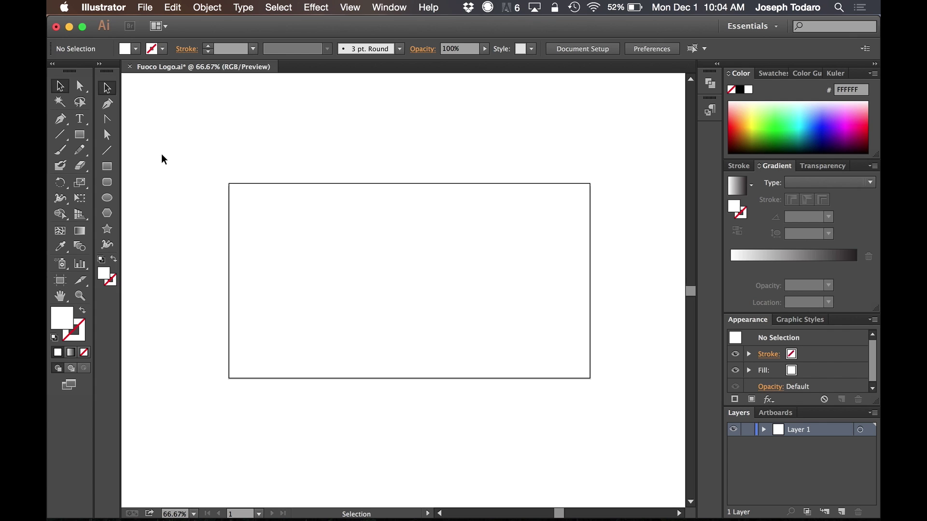
Save the artwork in SVG format as 'Fuoco Logo punchout.svg', accepting the default SVG options
{"action": "left_click", "coordinate": [142, 8]}
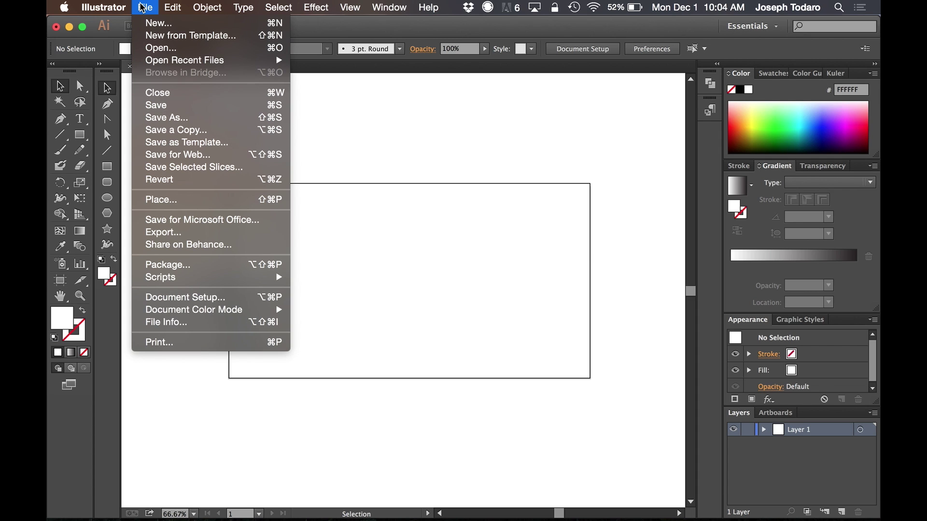
{"action": "left_click", "coordinate": [177, 118]}
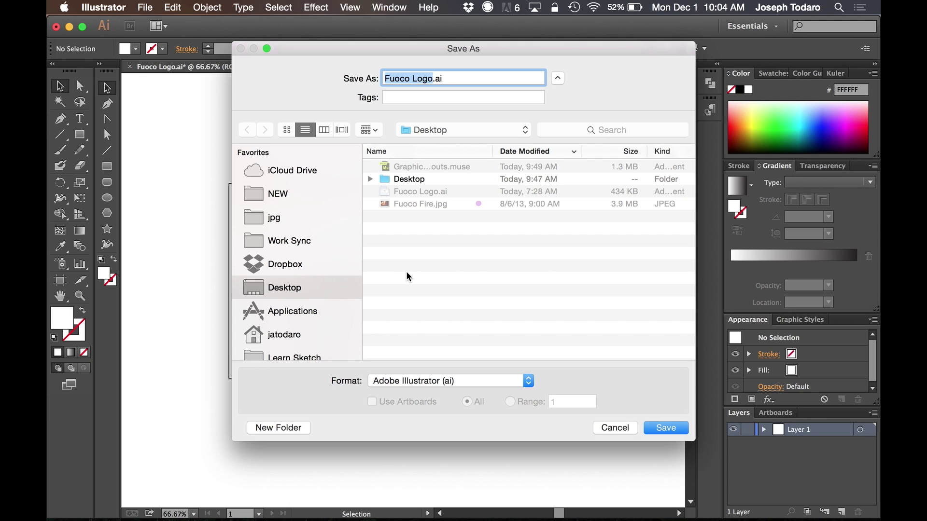
{"action": "key", "text": "Right"}
{"action": "type", "text": "punchou"}
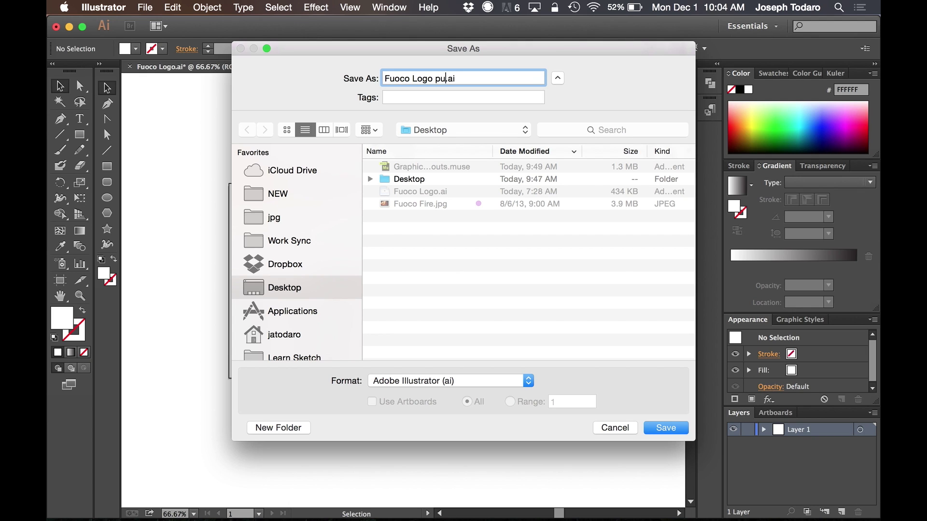
{"action": "type", "text": "t"}
{"action": "left_click", "coordinate": [449, 385]}
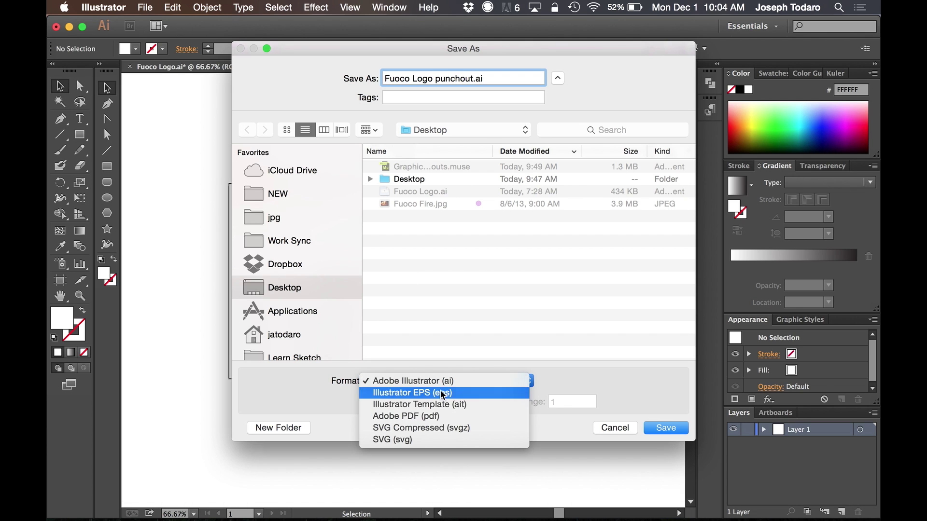
{"action": "left_click", "coordinate": [400, 441]}
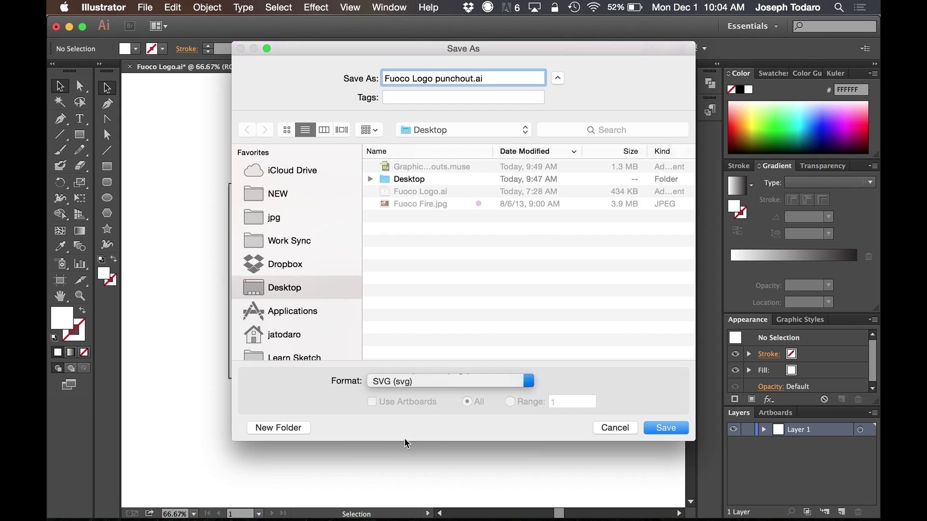
{"action": "left_click", "coordinate": [676, 432]}
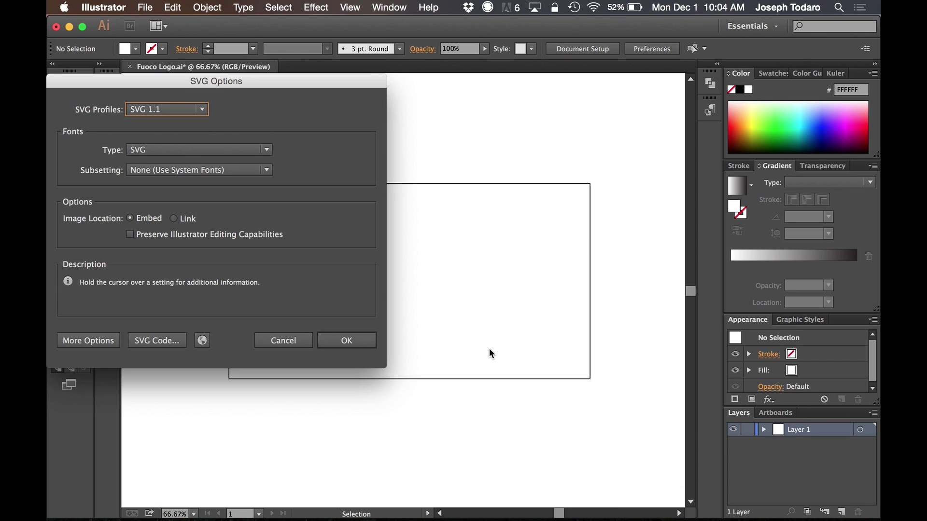
{"action": "mouse_move", "coordinate": [135, 149]}
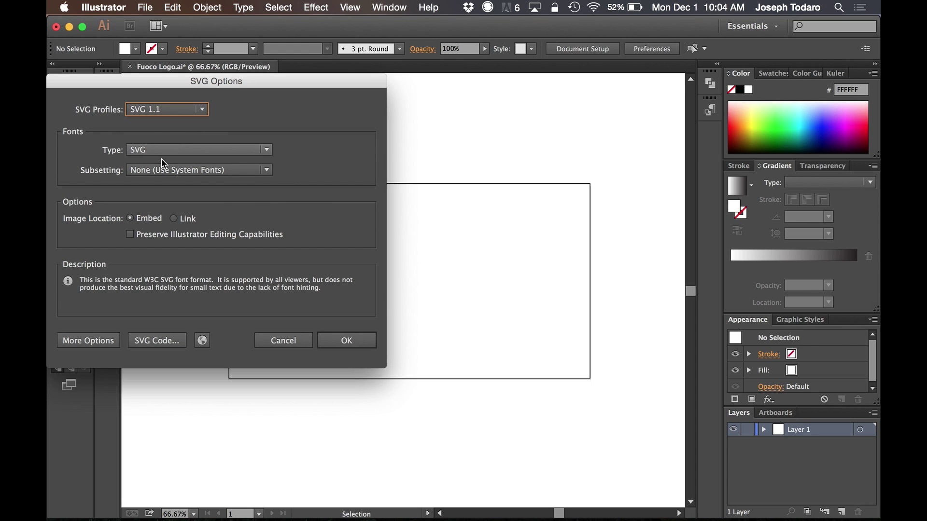
{"action": "left_click", "coordinate": [361, 343]}
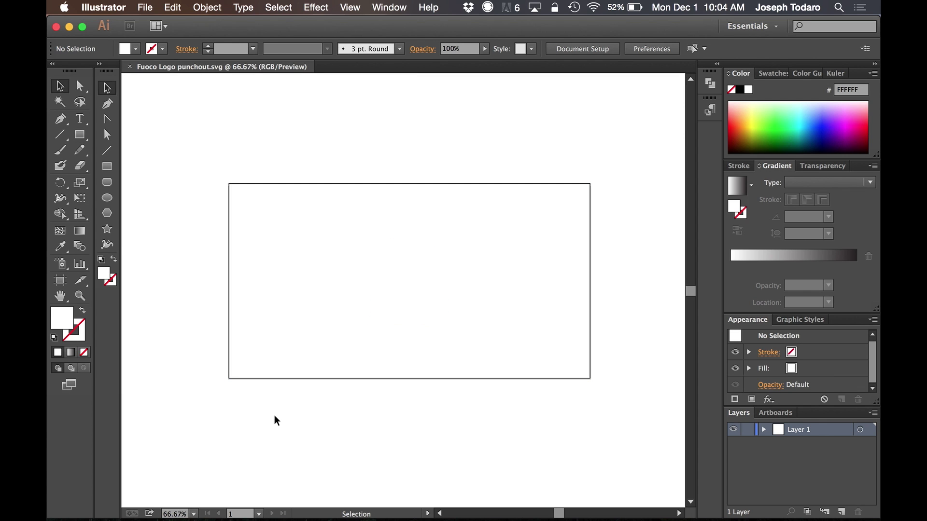
{"action": "key", "text": "ctrl+Up"}
Back in Muse, delete the stray page-filling rectangle
{"action": "left_click", "coordinate": [226, 282]}
{"action": "key", "text": "m"}
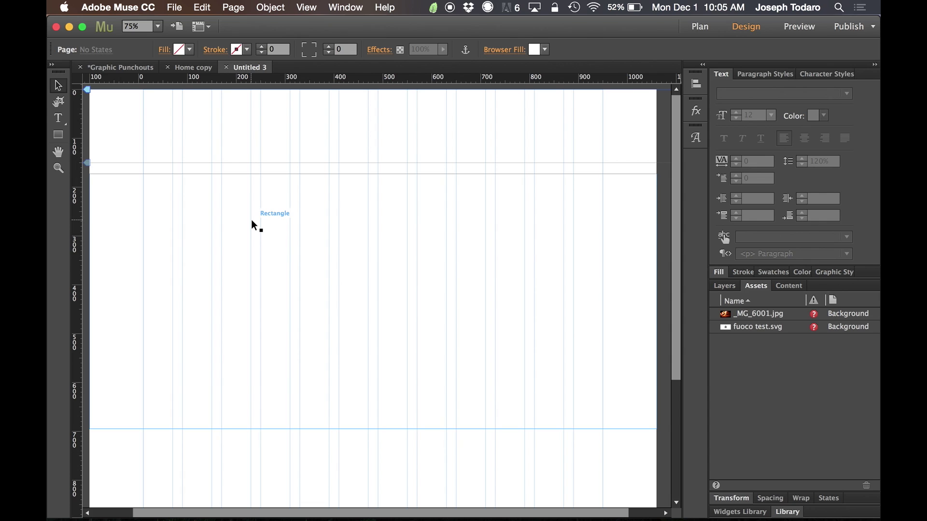
{"action": "left_click", "coordinate": [230, 229]}
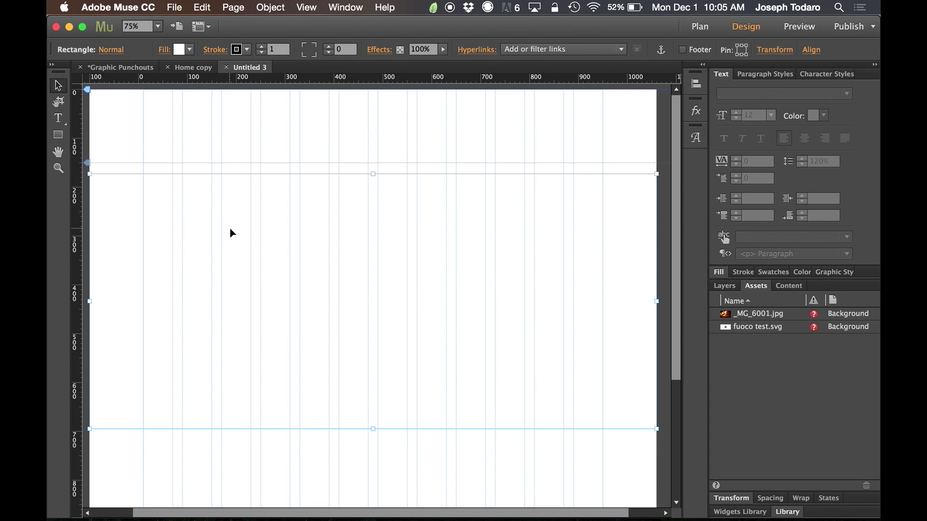
{"action": "key", "text": "Escape"}
{"action": "left_click", "coordinate": [229, 229]}
{"action": "key", "text": "Delete"}
Draw a full-width rectangle across the upper middle of the page and align its left edge and position
{"action": "left_click", "coordinate": [58, 135]}
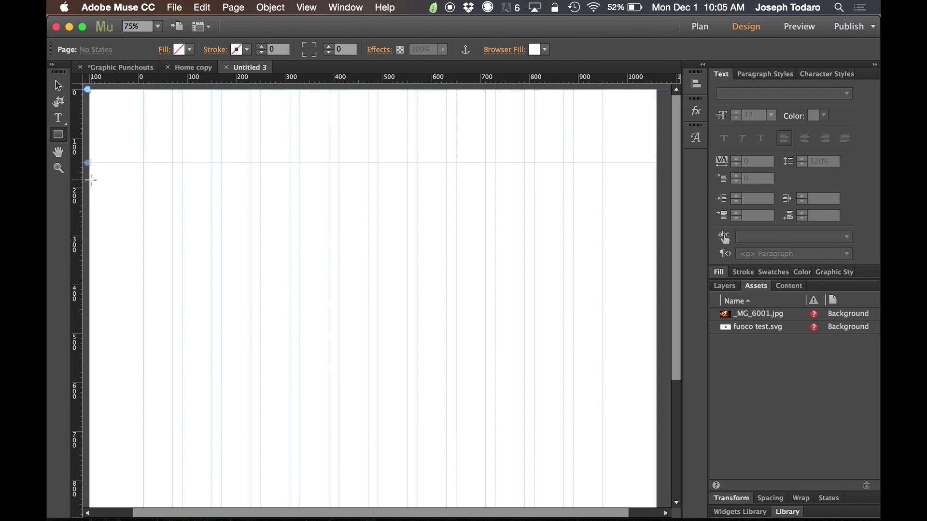
{"action": "left_click_drag", "start_coordinate": [90, 181], "coordinate": [581, 391]}
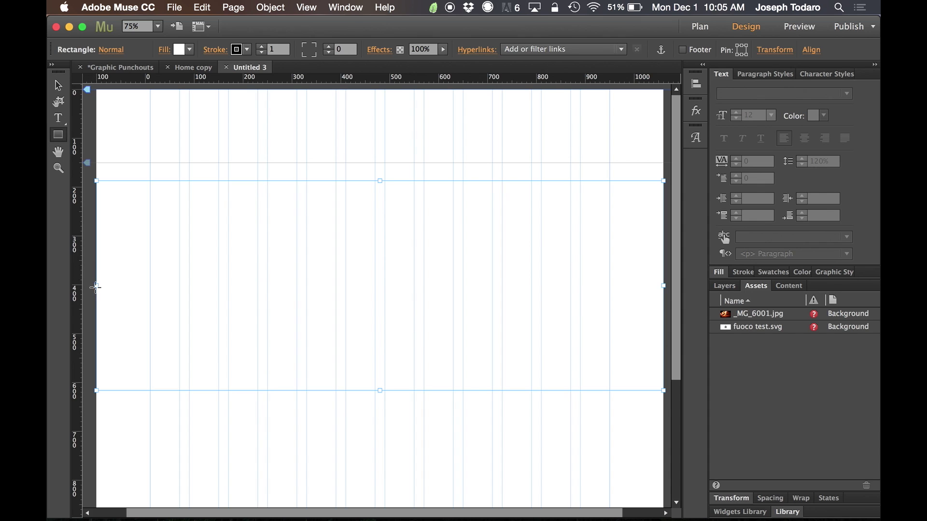
{"action": "left_click", "coordinate": [58, 86]}
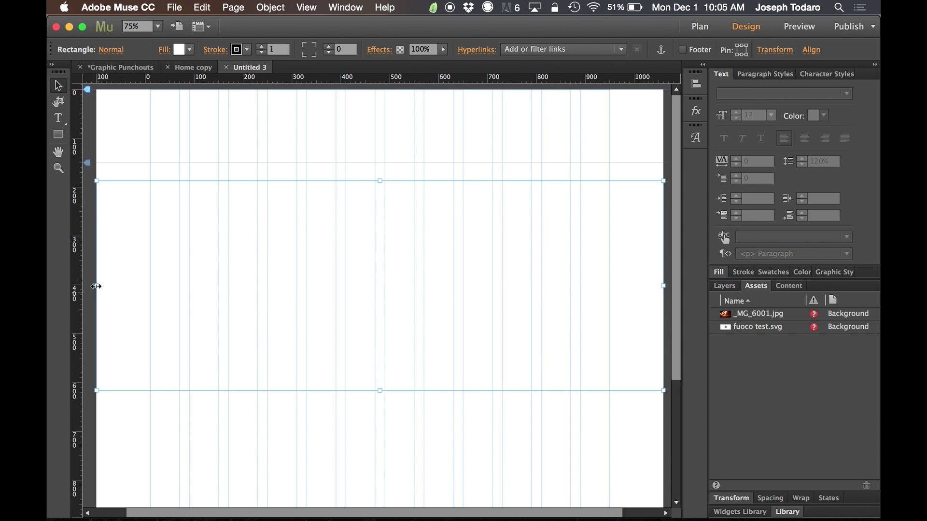
{"action": "left_click_drag", "start_coordinate": [96, 285], "coordinate": [163, 292]}
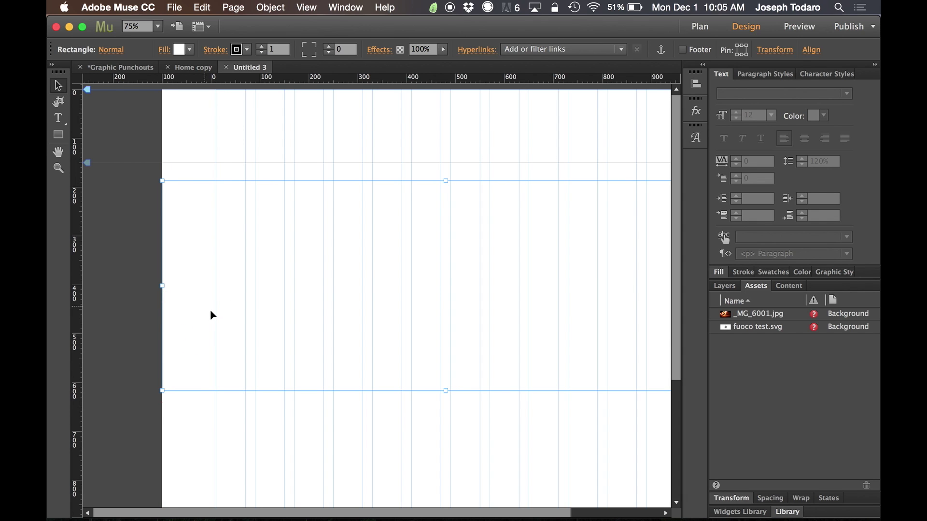
{"action": "scroll", "coordinate": [211, 311], "scroll_direction": "right", "scroll_amount": 3}
{"action": "scroll", "coordinate": [212, 316], "scroll_direction": "right", "scroll_amount": 3}
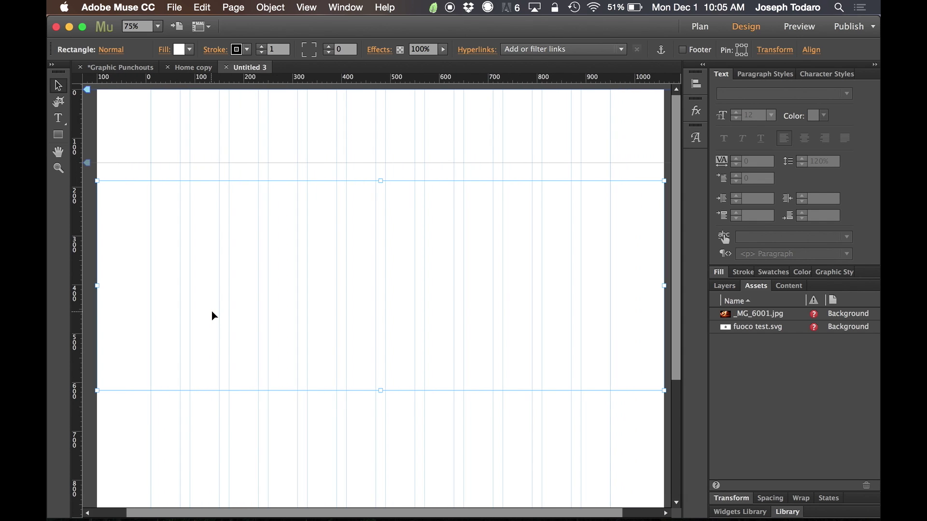
{"action": "key", "text": "shift+Up"}
{"action": "key", "text": "shift+Up"}
{"action": "key", "text": "shift+Up"}
{"action": "key", "text": "shift+Up"}
{"action": "key", "text": "shift+Up"}
{"action": "key", "text": "shift+Up"}
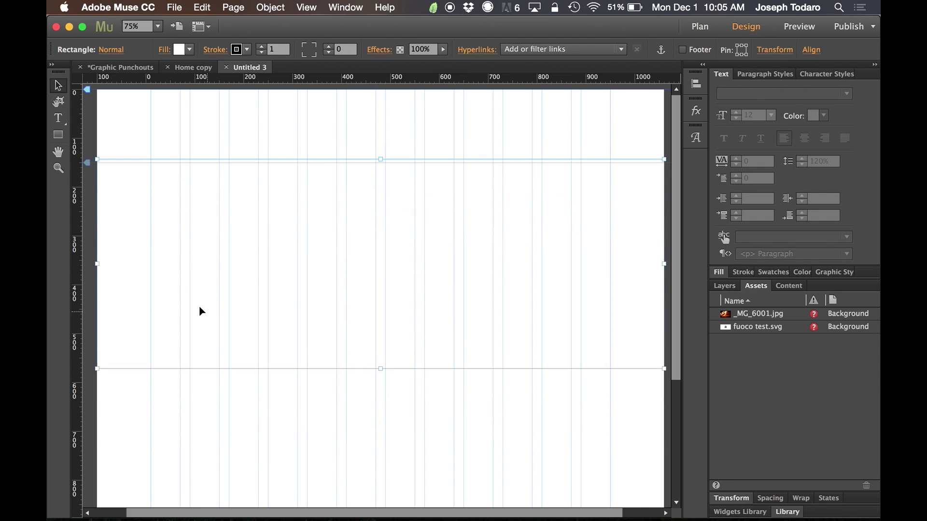
{"action": "left_click_drag", "start_coordinate": [201, 312], "coordinate": [324, 326]}
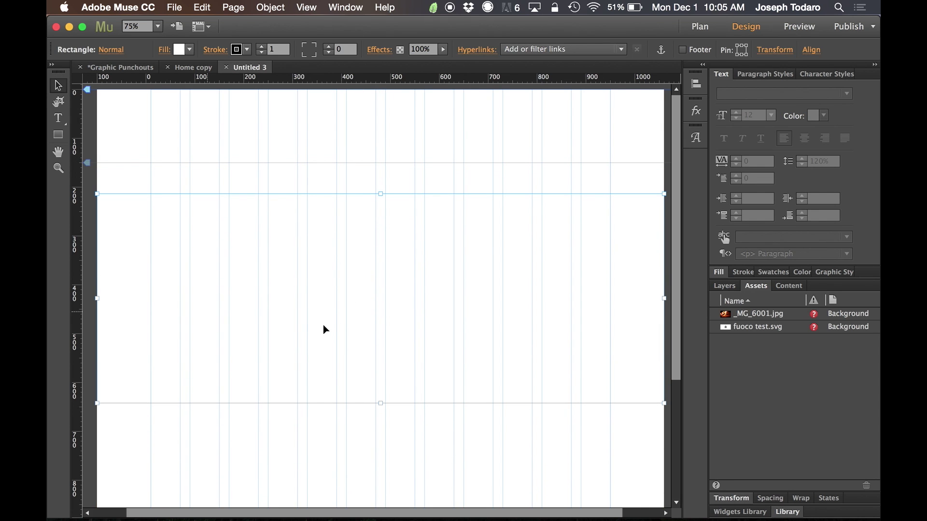
Stretch the rectangle to 466 px tall, Option-drag a copy about 120 px lower, and reselect the original
{"action": "left_click_drag", "start_coordinate": [325, 330], "coordinate": [338, 319]}
{"action": "mouse_move", "coordinate": [381, 401]}
{"action": "left_mouse_down"}
{"action": "mouse_move", "coordinate": [381, 430]}
{"action": "mouse_move", "coordinate": [381, 419]}
{"action": "left_mouse_up"}
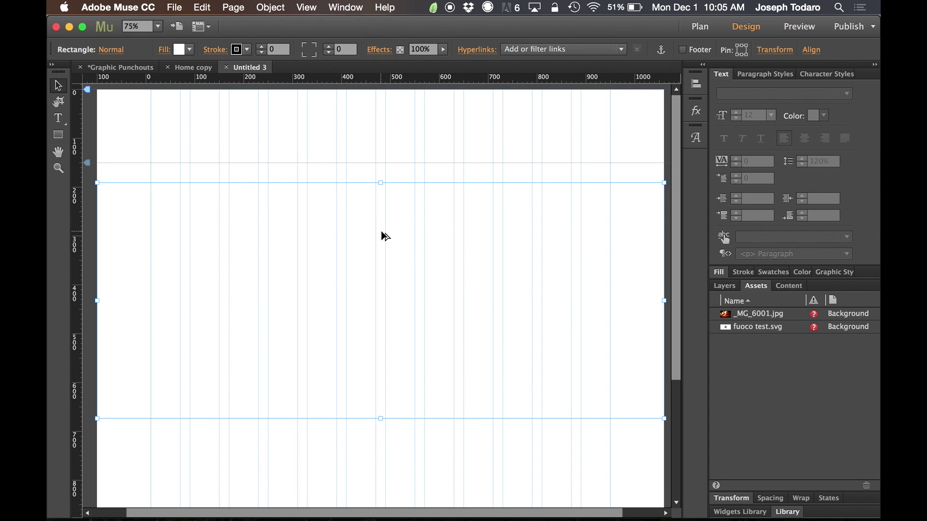
{"action": "left_click_drag", "start_coordinate": [382, 232], "coordinate": [385, 290]}
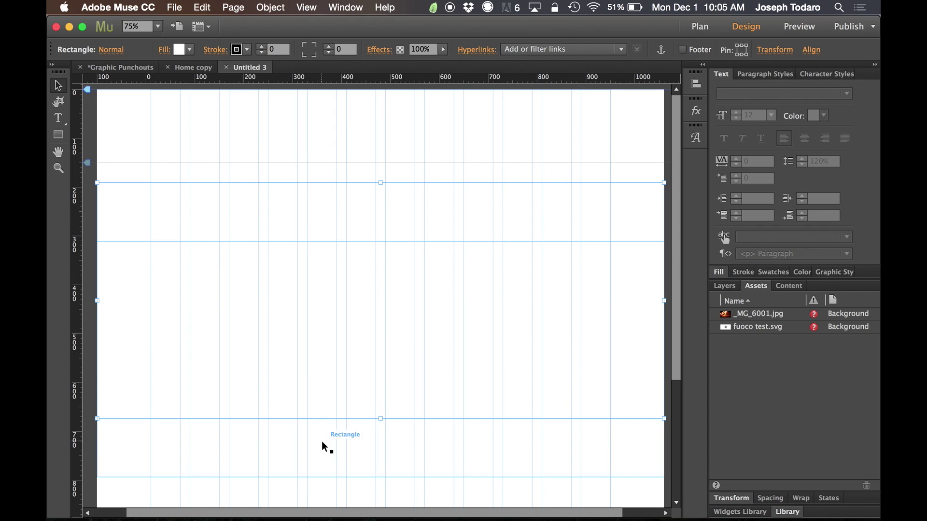
{"action": "left_click", "coordinate": [345, 188]}
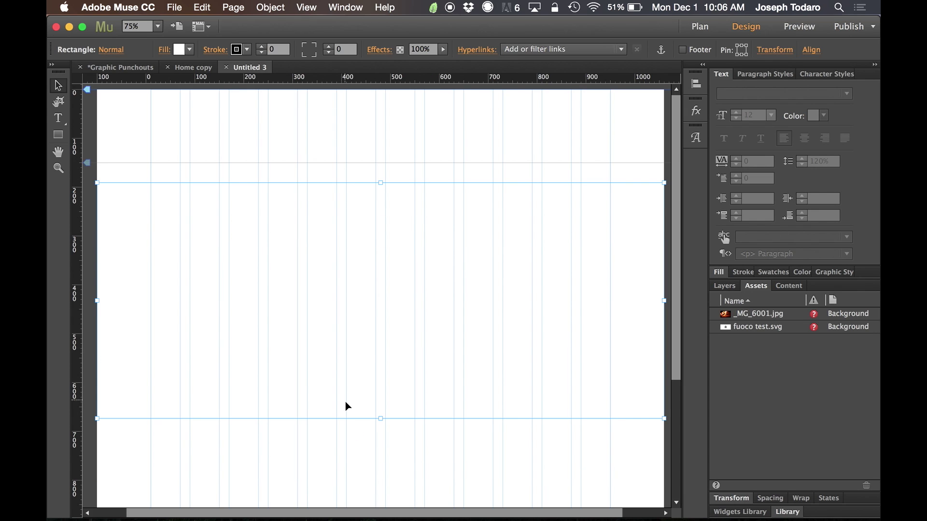
{"action": "left_click", "coordinate": [341, 447]}
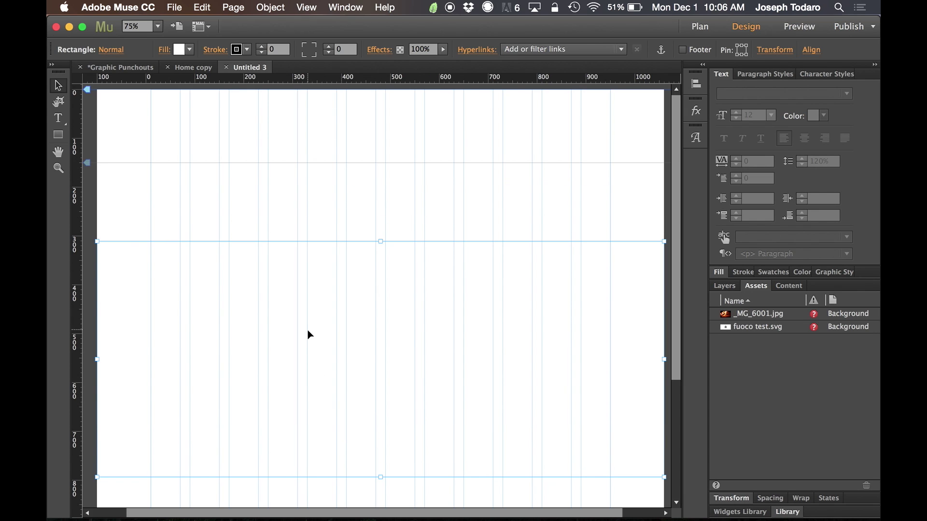
{"action": "left_click", "coordinate": [302, 219]}
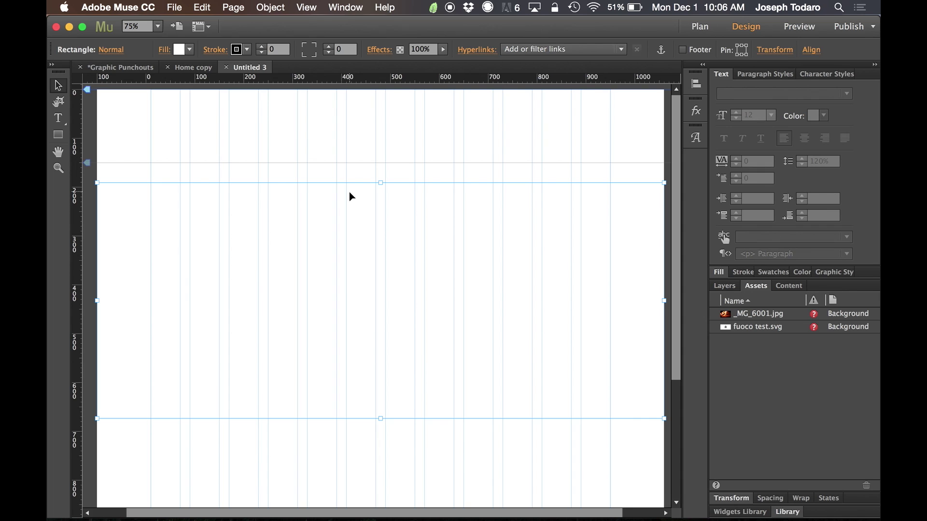
{"action": "left_click", "coordinate": [297, 447]}
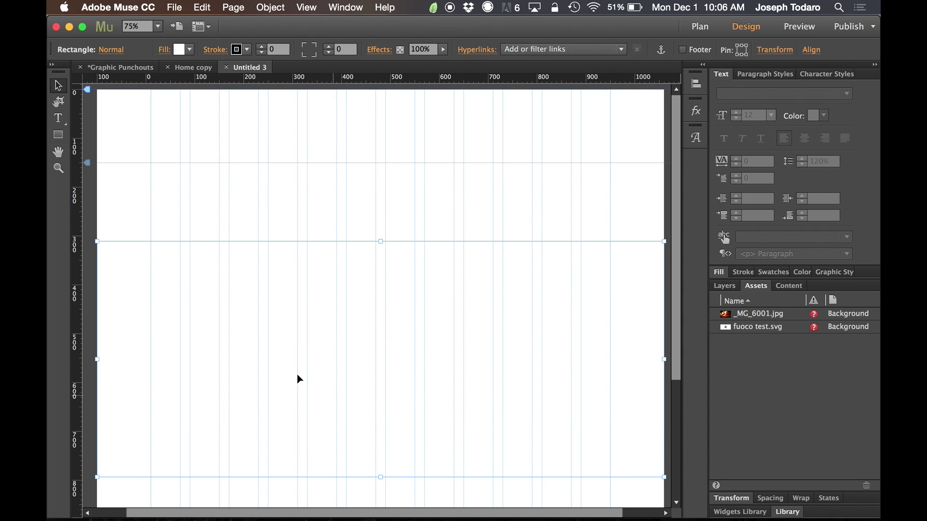
{"action": "left_click", "coordinate": [349, 198]}
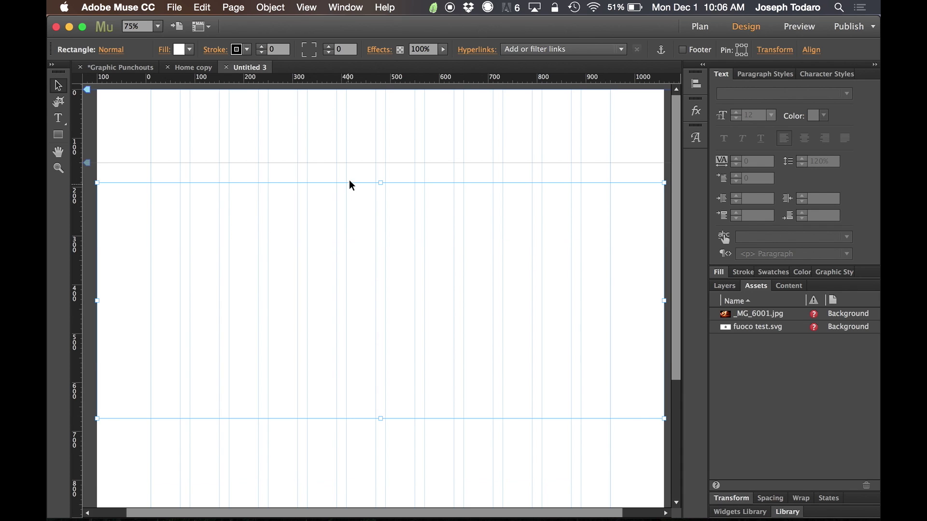
Fill the rectangle with Fuoco Fire.jpg, fitted with Scale To Fill
{"action": "left_click", "coordinate": [164, 51]}
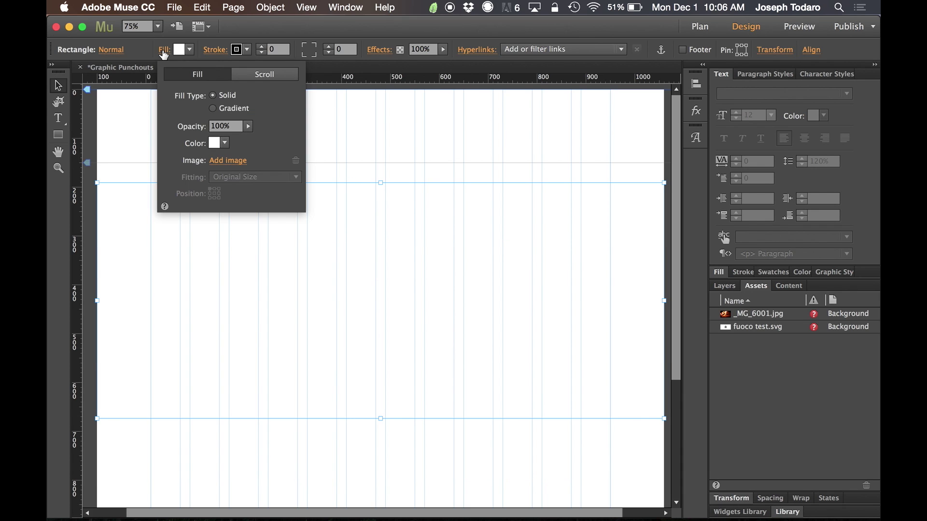
{"action": "left_click", "coordinate": [225, 162]}
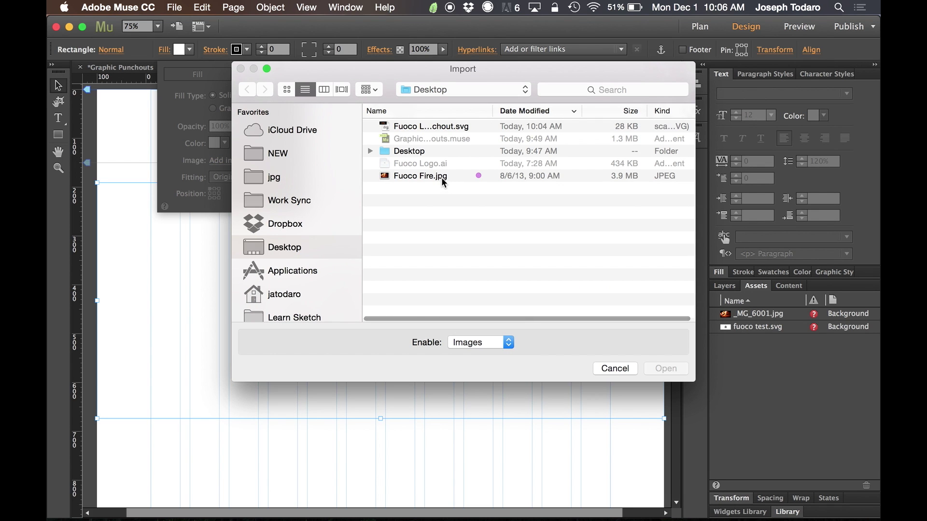
{"action": "left_click", "coordinate": [443, 178]}
{"action": "left_click", "coordinate": [666, 370]}
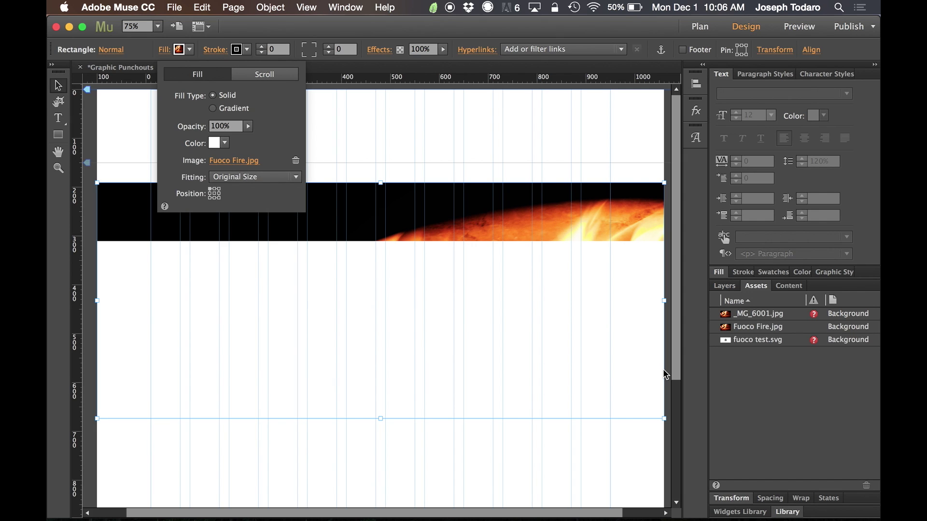
{"action": "left_click", "coordinate": [216, 196]}
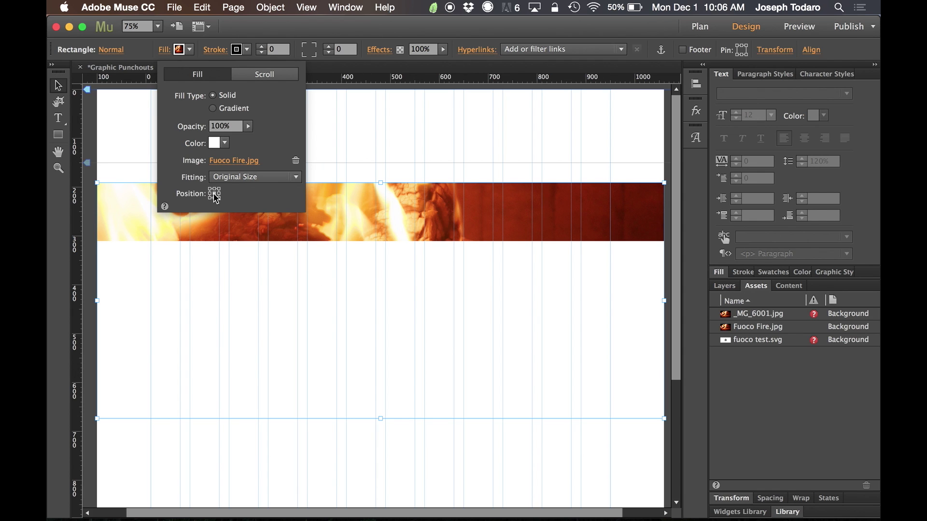
{"action": "left_click", "coordinate": [248, 178]}
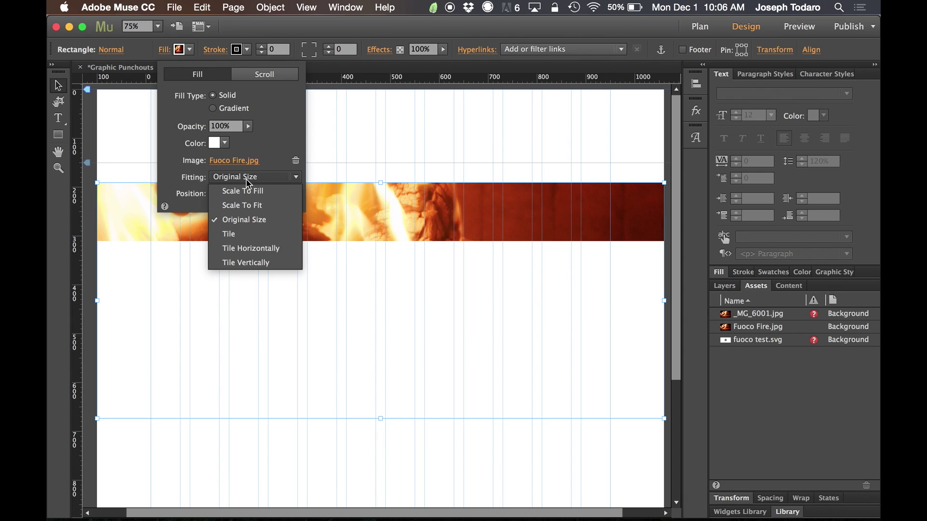
{"action": "left_click", "coordinate": [243, 191]}
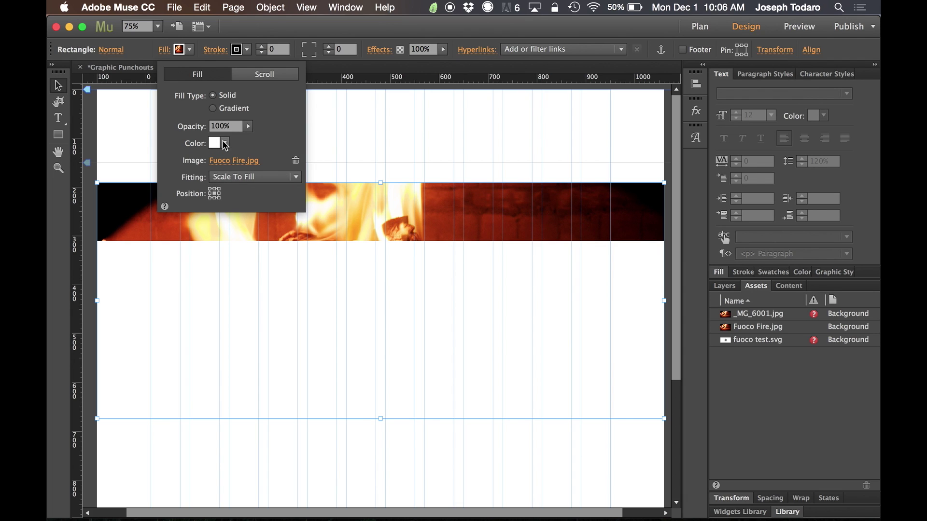
Set the fill colour to a dark red sampled from the fire image, then switch to Illustrator
{"action": "left_click", "coordinate": [225, 143]}
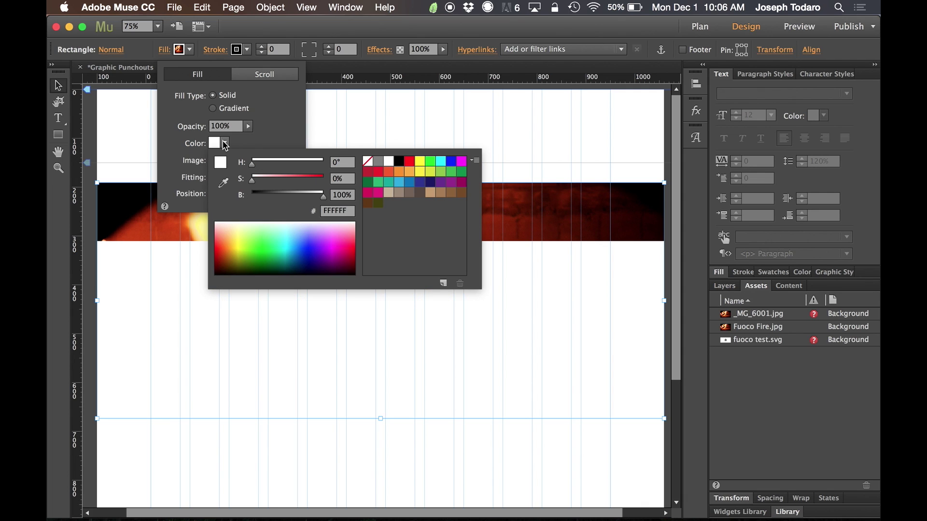
{"action": "left_click", "coordinate": [224, 182]}
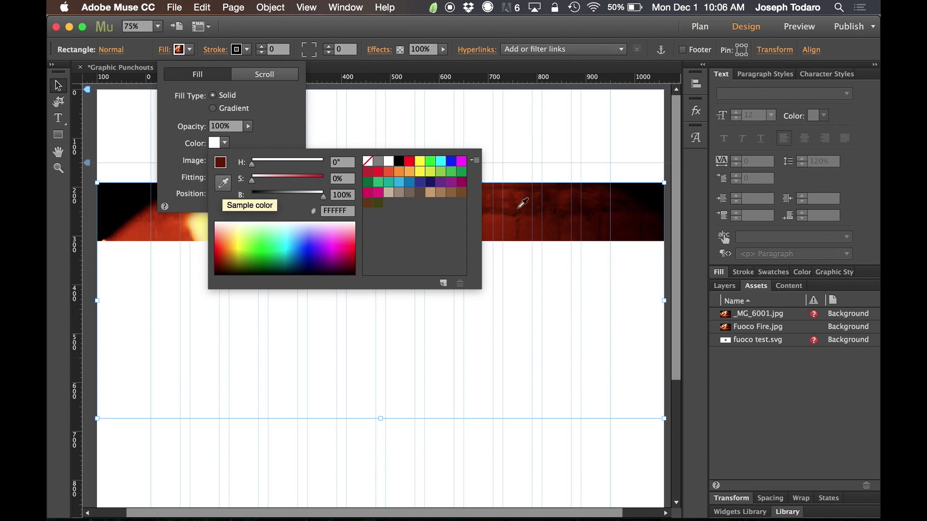
{"action": "left_click", "coordinate": [528, 232]}
{"action": "key", "text": "Return"}
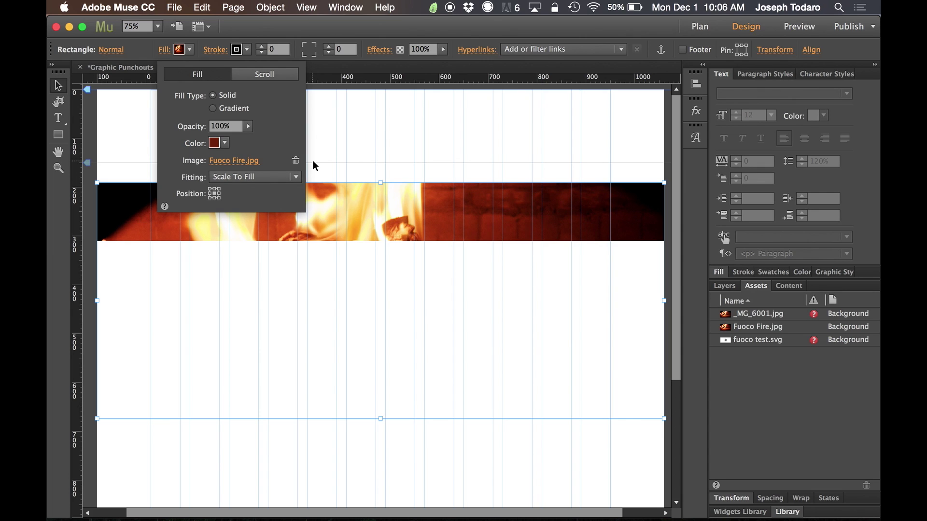
{"action": "key", "text": "ctrl+Up"}
View the Fuoco logo file in Illustrator, then return to Muse and select the white box below the fire band
{"action": "left_click", "coordinate": [270, 169]}
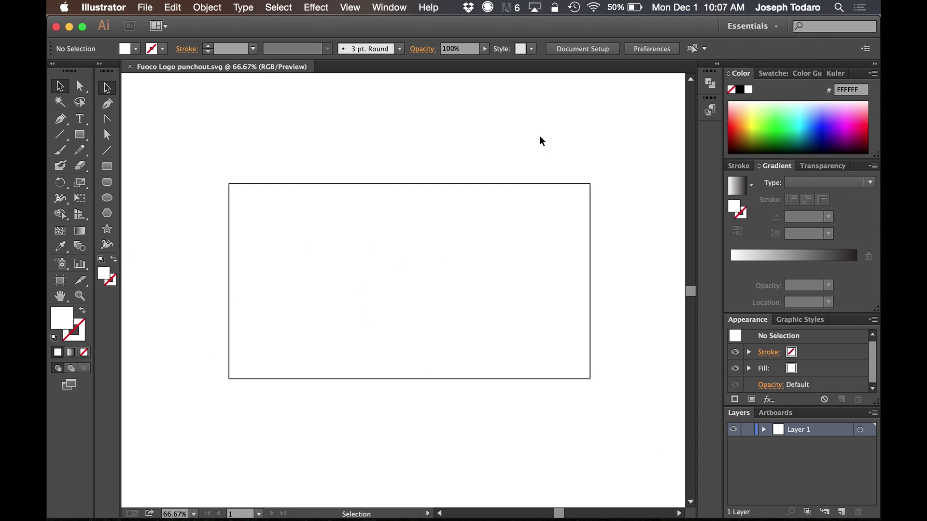
{"action": "key", "text": "ctrl+Up"}
{"action": "left_click", "coordinate": [189, 218]}
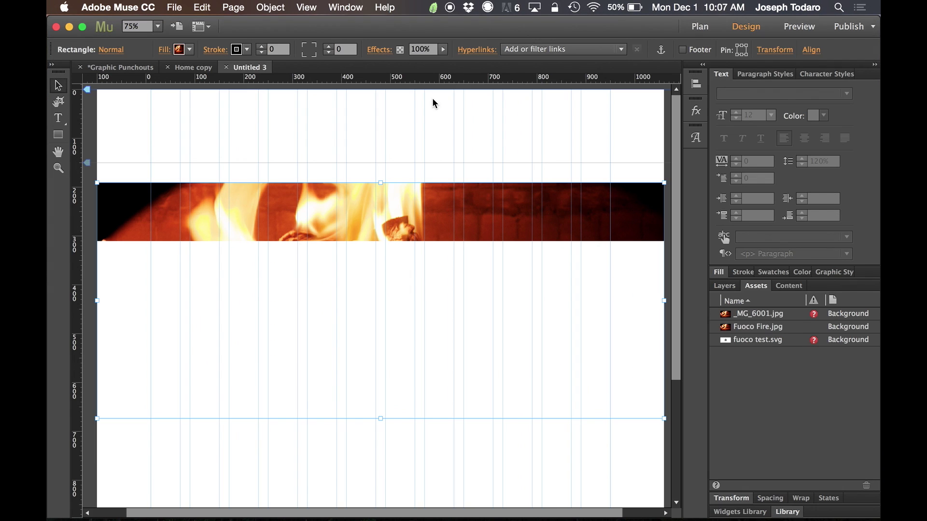
{"action": "left_click", "coordinate": [412, 135]}
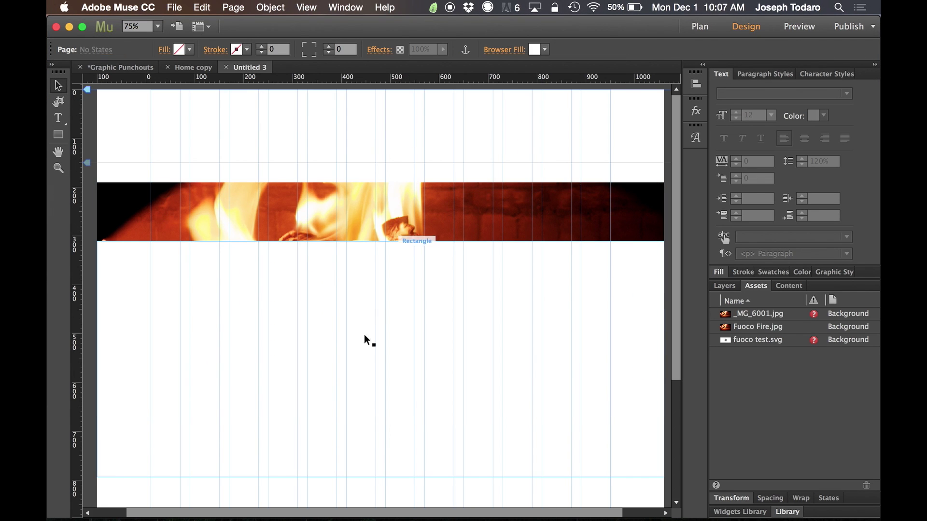
{"action": "left_click", "coordinate": [349, 365]}
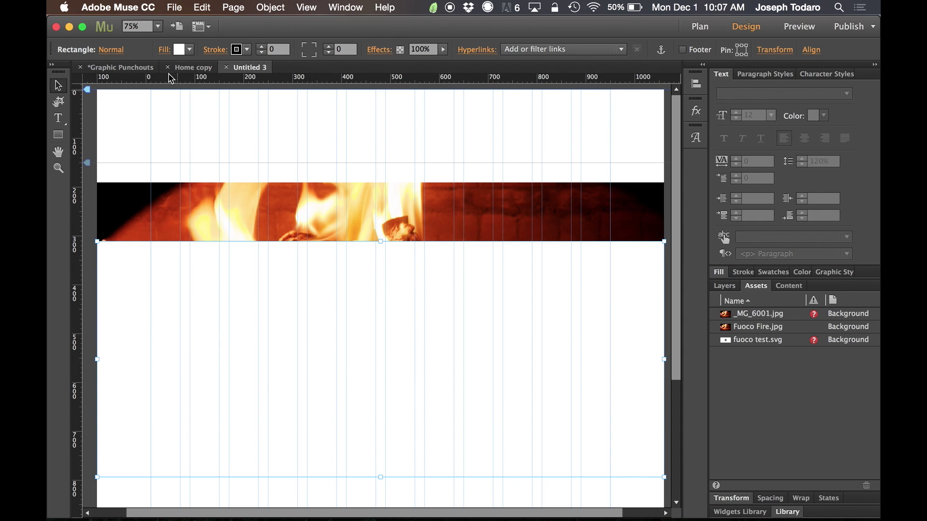
Fill the white box with Fuoco Logo punchout.svg at Scale To Fill, preview it, and reopen Fill
{"action": "left_click", "coordinate": [164, 51]}
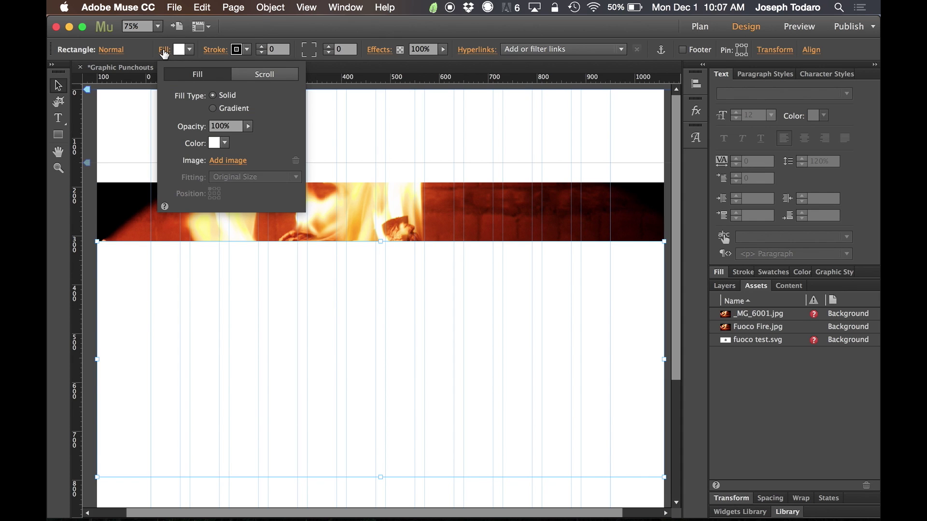
{"action": "left_click", "coordinate": [228, 162]}
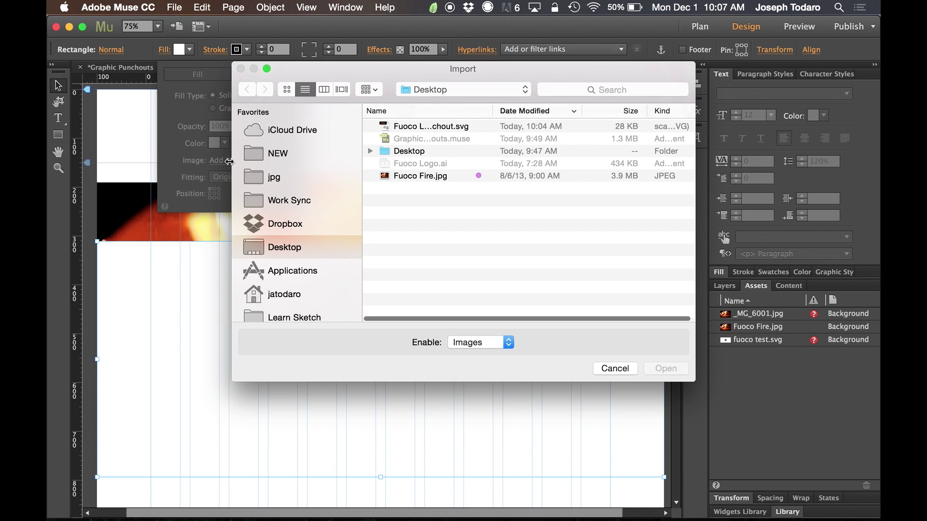
{"action": "left_click", "coordinate": [425, 128]}
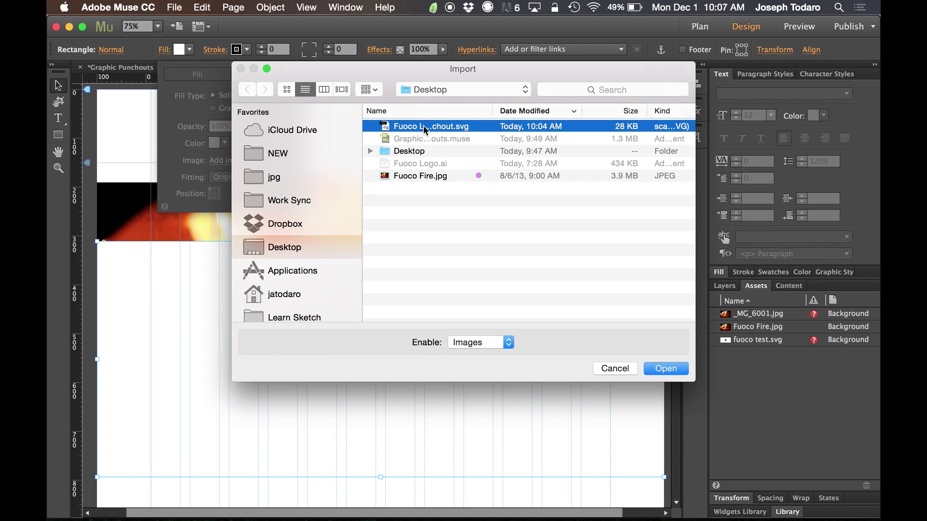
{"action": "left_click", "coordinate": [654, 368]}
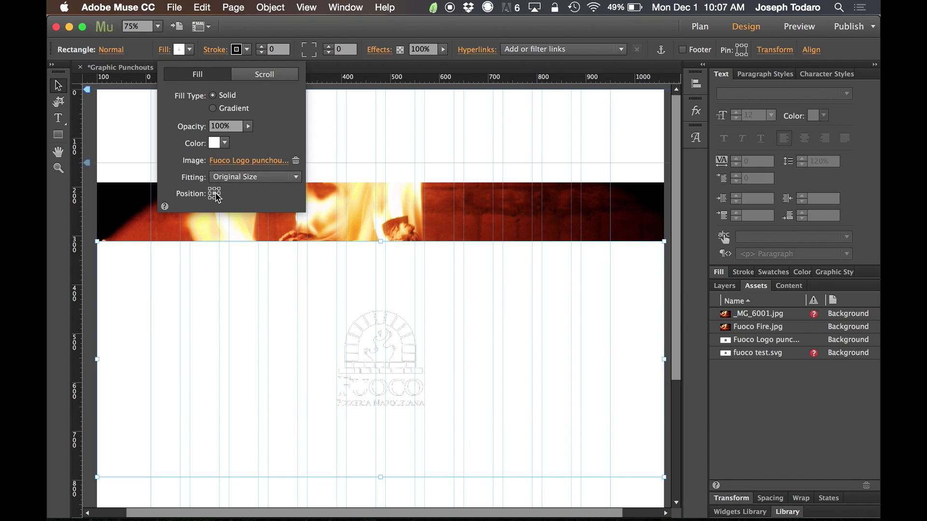
{"action": "left_click", "coordinate": [283, 178]}
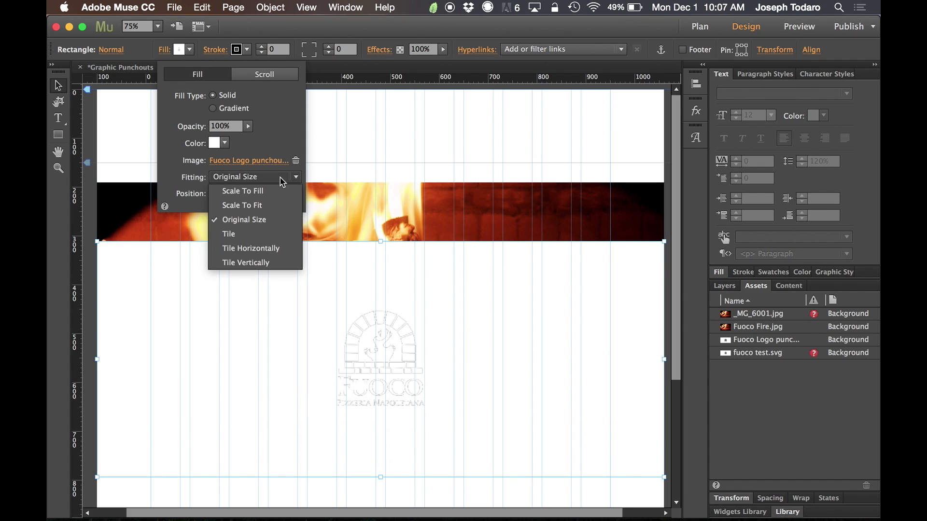
{"action": "left_click", "coordinate": [274, 190]}
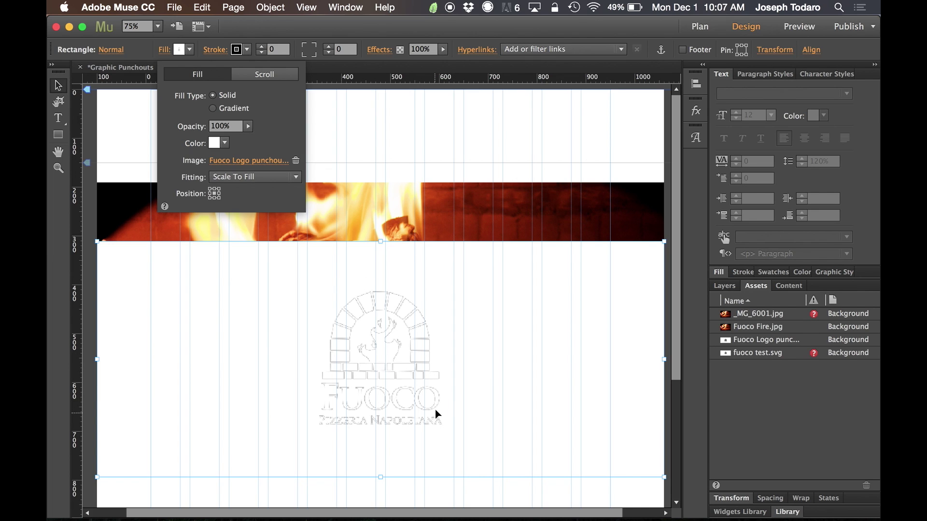
{"action": "key", "text": "super+shift+e"}
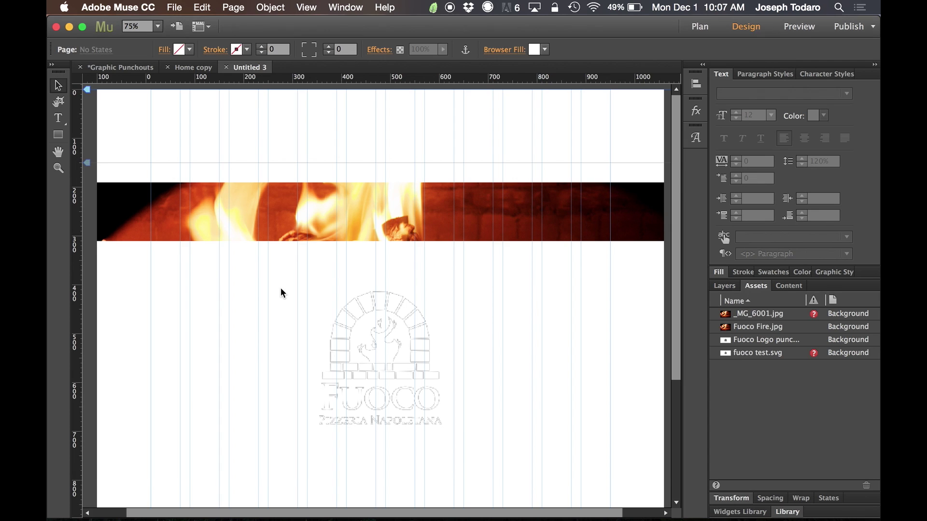
{"action": "left_click", "coordinate": [165, 50]}
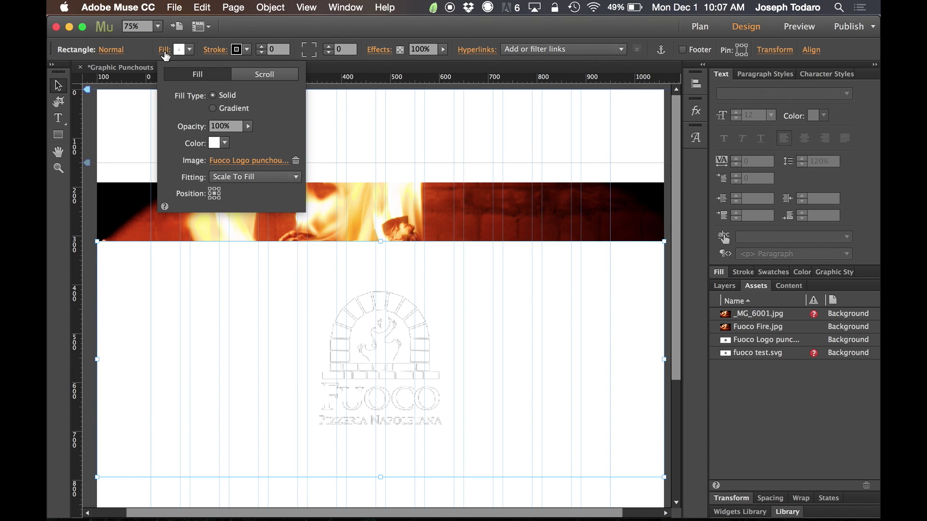
Set the white box's fill colour to [None] and close the fill panels
{"action": "left_click", "coordinate": [220, 145]}
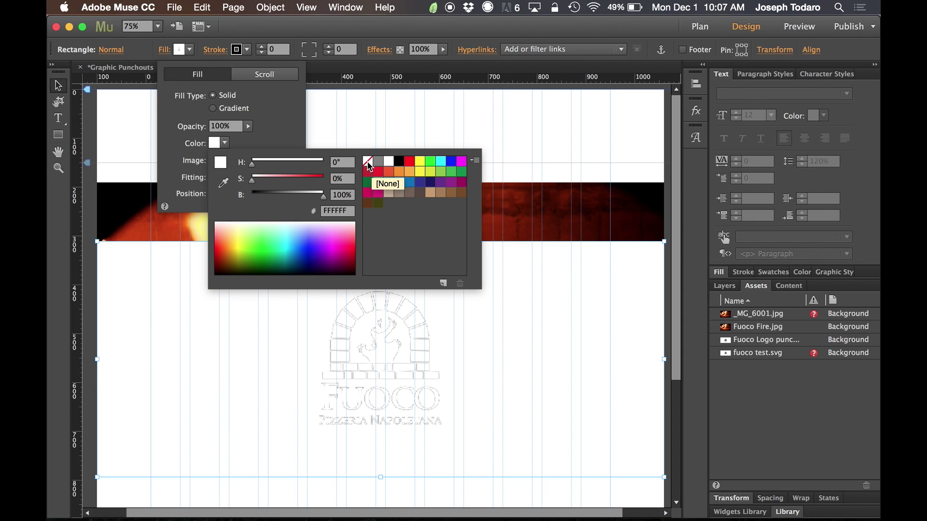
{"action": "left_click", "coordinate": [368, 163]}
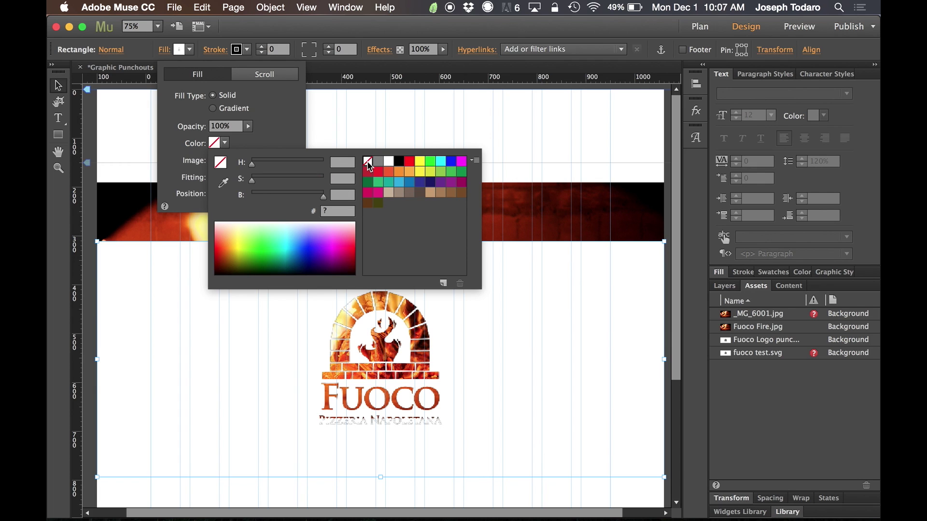
{"action": "left_click", "coordinate": [221, 144]}
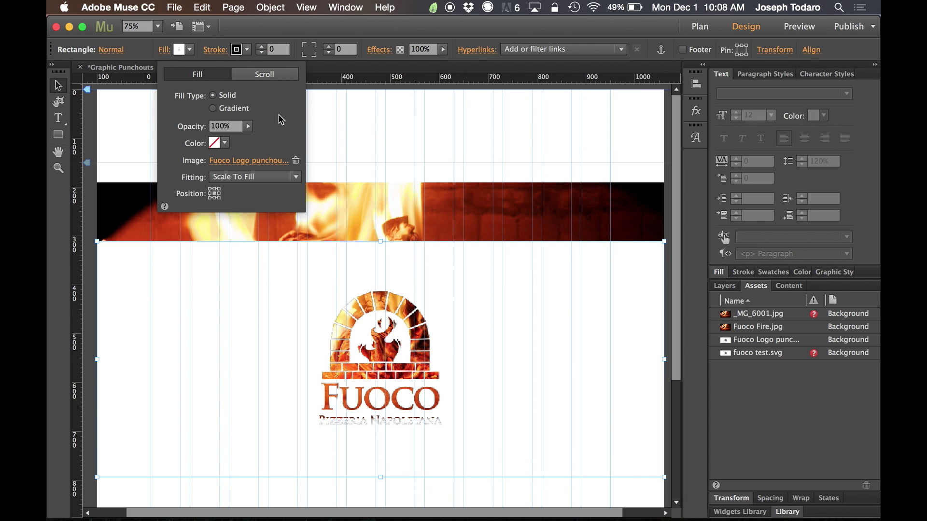
{"action": "left_click", "coordinate": [190, 51]}
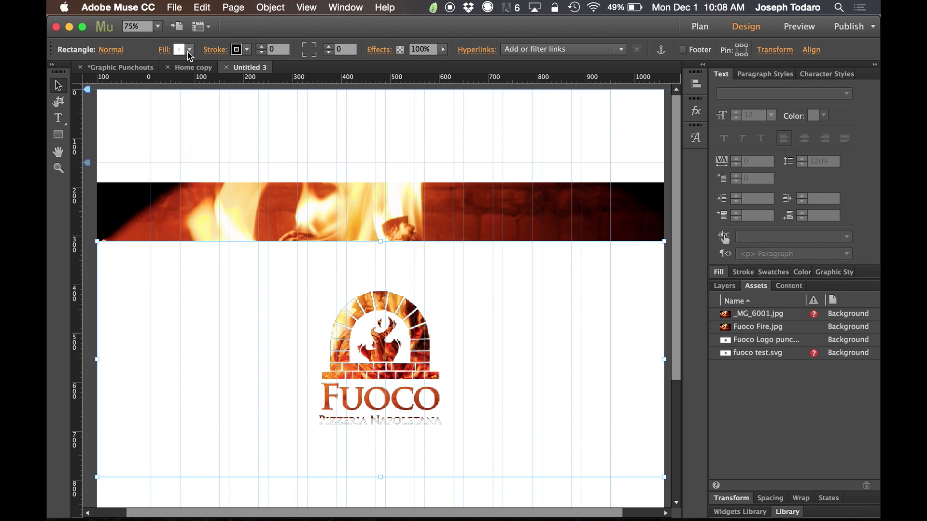
Move the logo box up over the fire band and preview the page in the browser
{"action": "left_click_drag", "start_coordinate": [314, 282], "coordinate": [314, 220]}
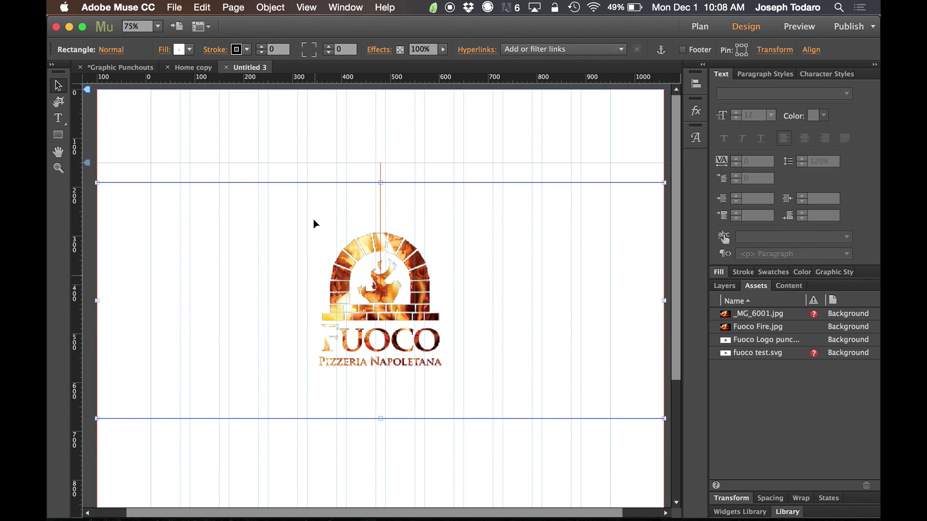
{"action": "left_click", "coordinate": [314, 126]}
{"action": "key", "text": "super+alt+e"}
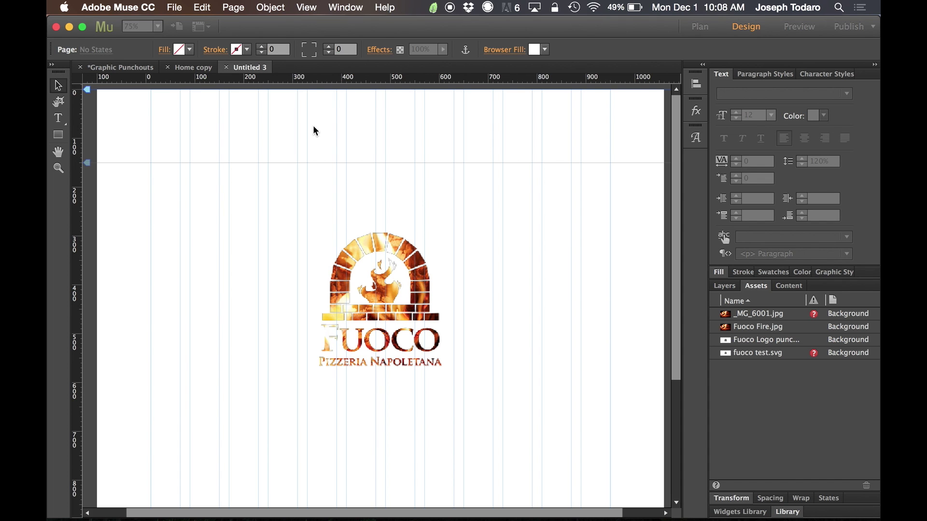
{"action": "scroll", "coordinate": [559, 309], "scroll_direction": "up", "scroll_amount": 5}
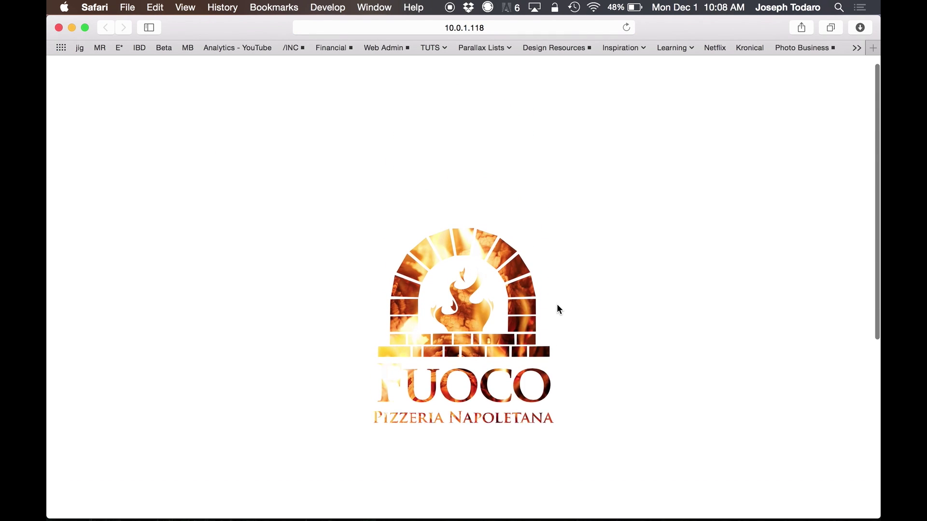
{"action": "scroll", "coordinate": [558, 309], "scroll_direction": "down", "scroll_amount": 5}
{"action": "scroll", "coordinate": [559, 309], "scroll_direction": "up", "scroll_amount": 1}
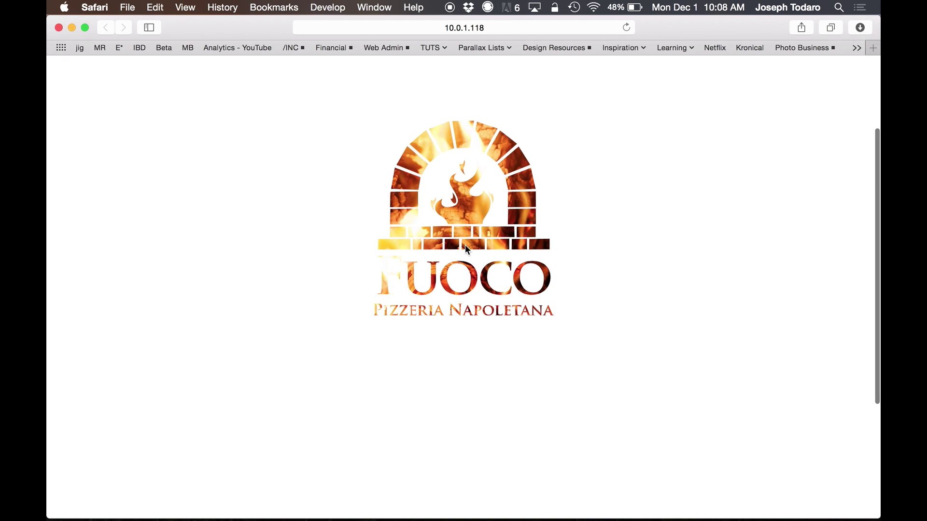
{"action": "scroll", "coordinate": [569, 265], "scroll_direction": "down", "scroll_amount": 5}
{"action": "scroll", "coordinate": [568, 265], "scroll_direction": "up", "scroll_amount": 6}
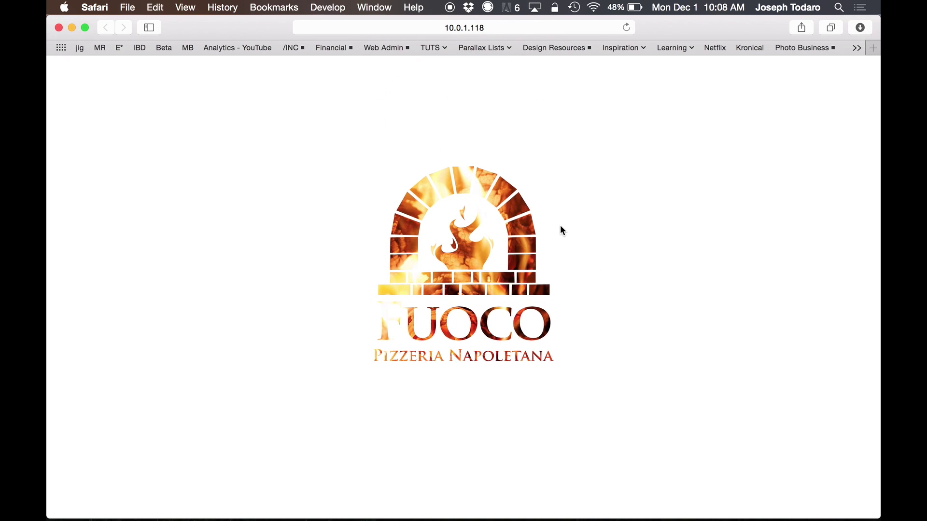
{"action": "scroll", "coordinate": [555, 334], "scroll_direction": "up", "scroll_amount": 3}
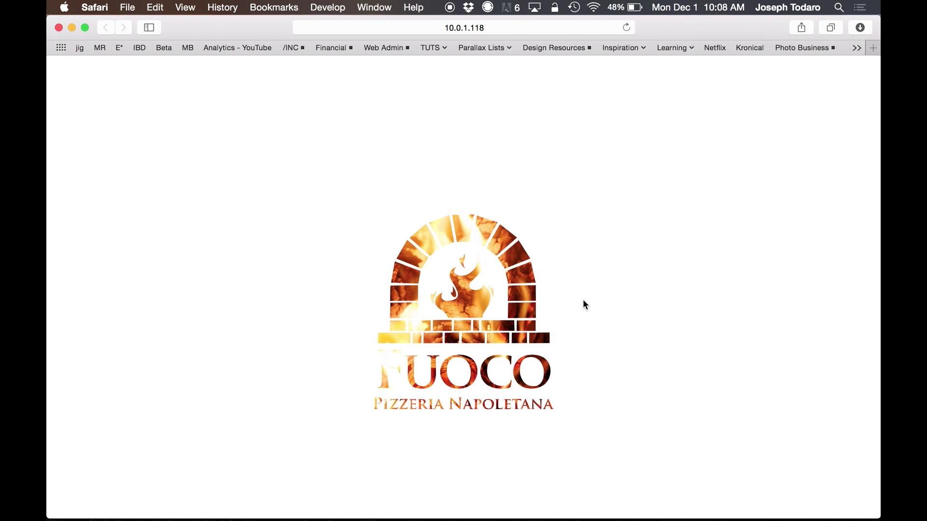
{"action": "key", "text": "super+w"}
{"action": "left_click", "coordinate": [491, 272]}
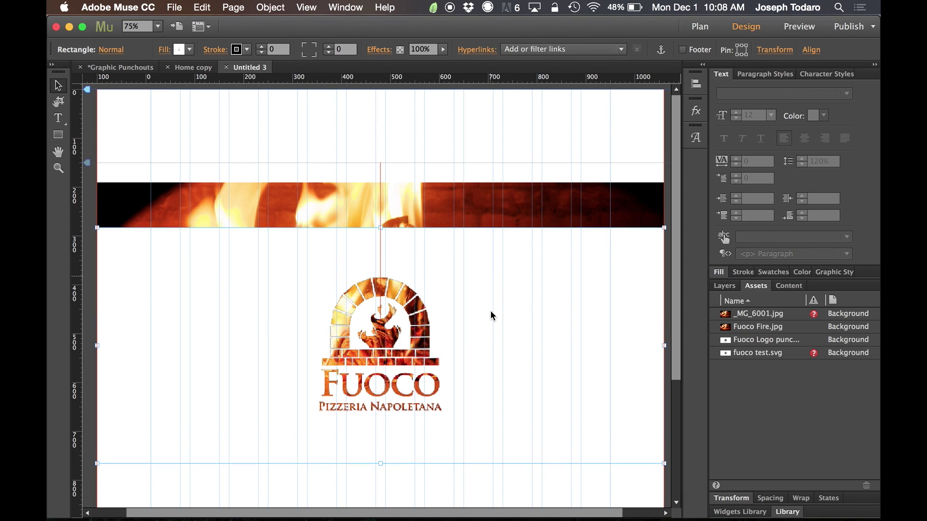
Turn on scroll Motion for the fire fill with both speeds and the offset set to 0
{"action": "left_click", "coordinate": [383, 199]}
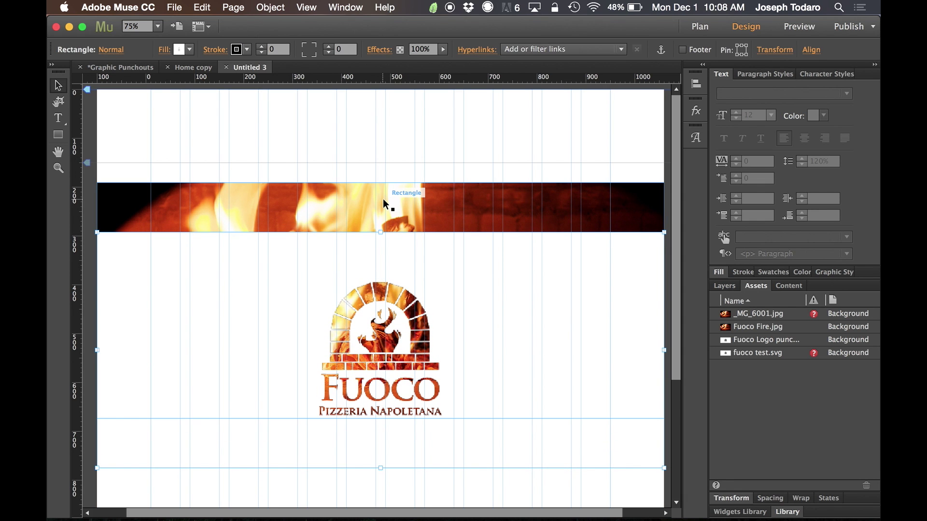
{"action": "left_click", "coordinate": [161, 51]}
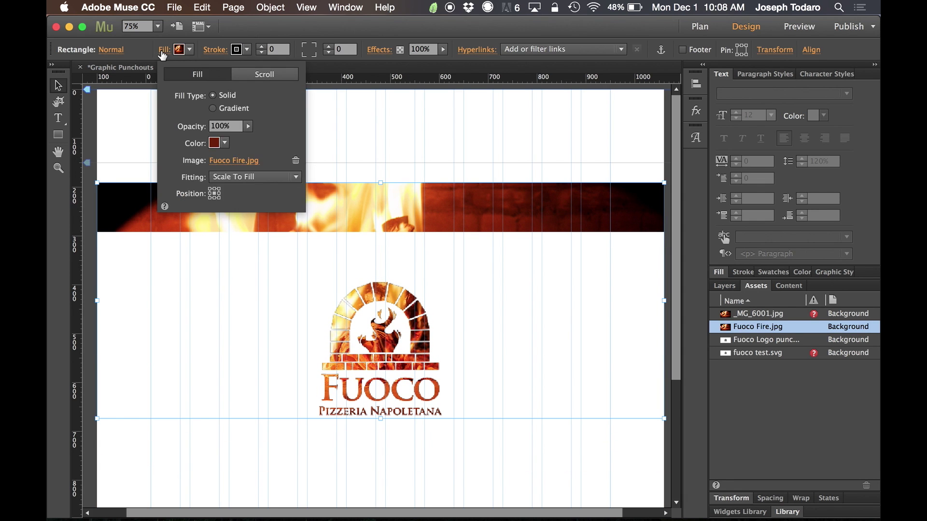
{"action": "left_click", "coordinate": [255, 75]}
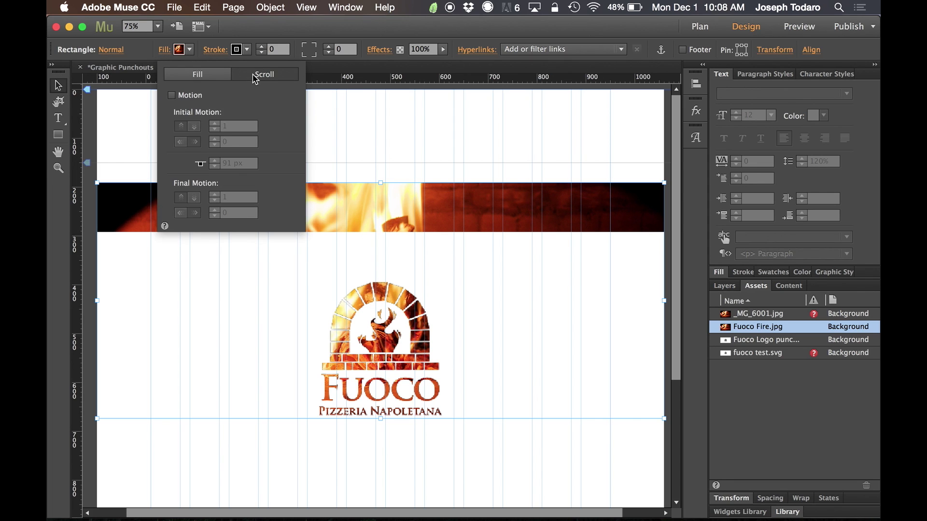
{"action": "left_click", "coordinate": [172, 96]}
{"action": "left_click", "coordinate": [247, 130]}
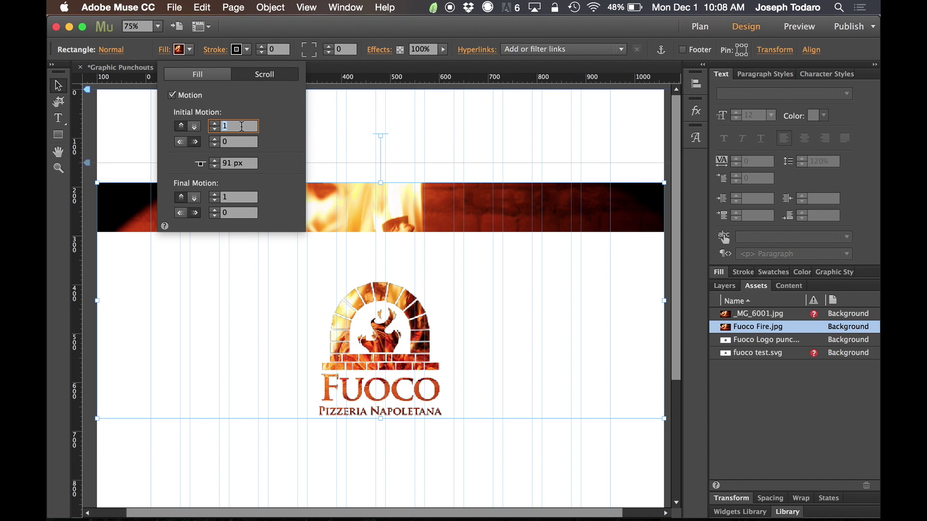
{"action": "type", "text": "0"}
{"action": "key", "text": "Tab"}
{"action": "key", "text": "Tab"}
{"action": "type", "text": "0"}
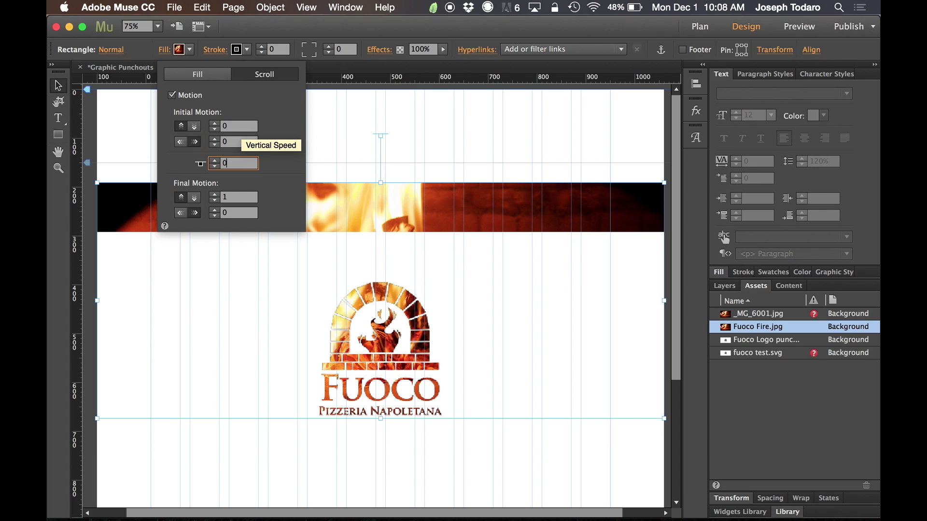
{"action": "key", "text": "Tab"}
{"action": "type", "text": "0"}
{"action": "key", "text": "Tab"}
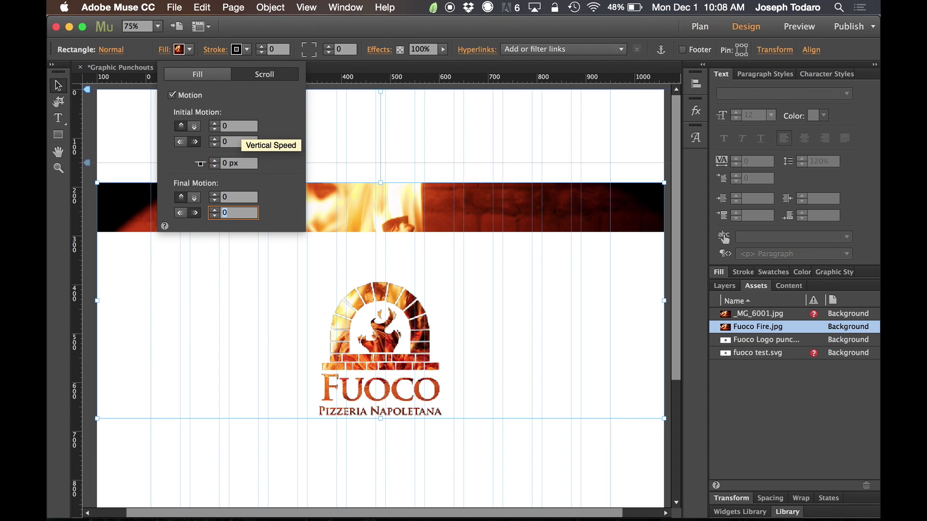
Close the fill options and move the logo box up to cover the fire banner
{"action": "left_click", "coordinate": [225, 73]}
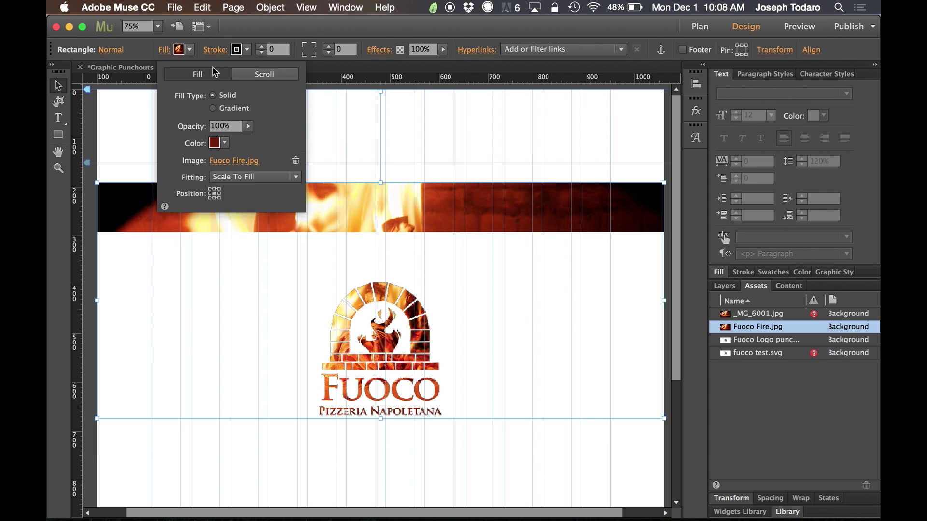
{"action": "left_click", "coordinate": [165, 51]}
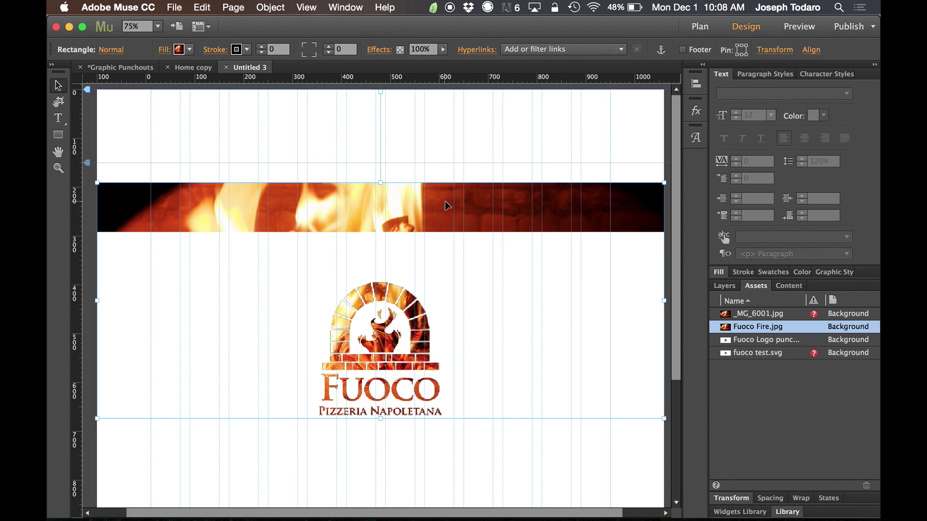
{"action": "left_click", "coordinate": [364, 97]}
{"action": "left_click_drag", "start_coordinate": [346, 258], "coordinate": [345, 216]}
{"action": "left_click", "coordinate": [340, 127]}
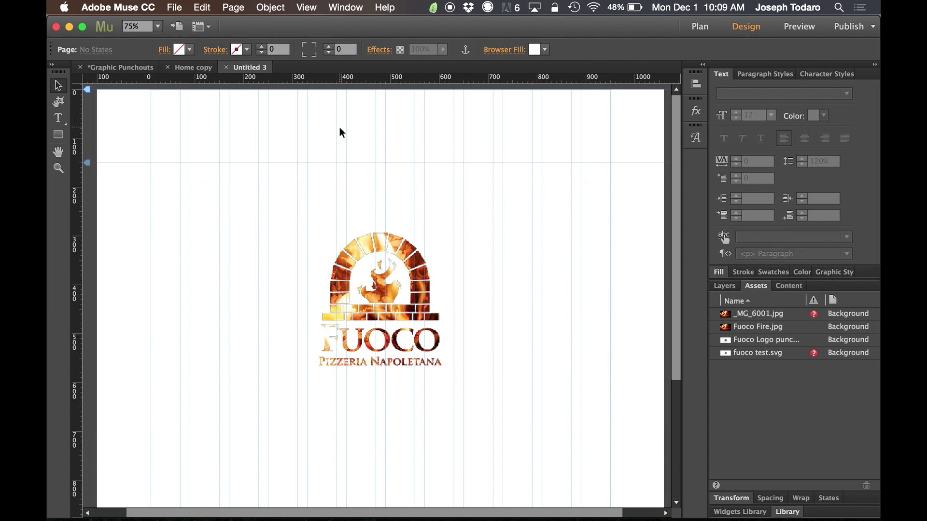
{"action": "key", "text": "super+shift+e"}
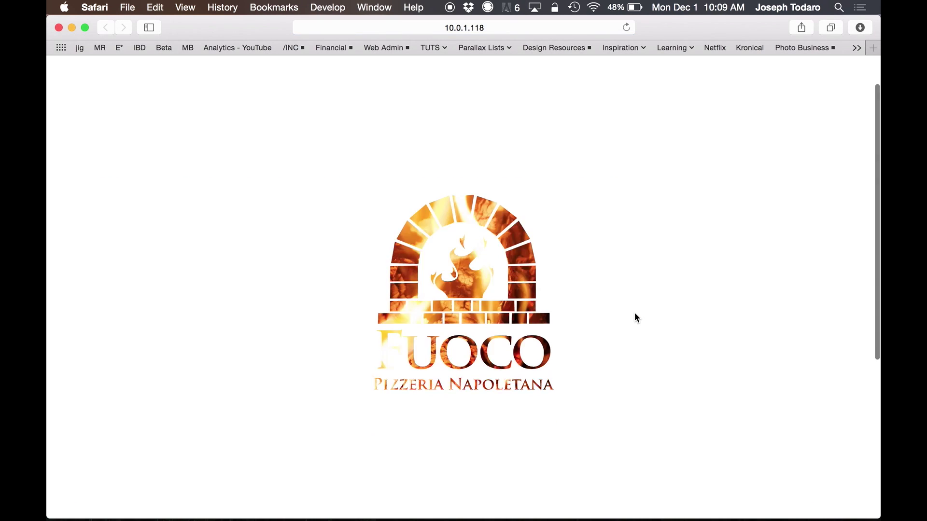
{"action": "scroll", "coordinate": [634, 312], "scroll_direction": "up", "scroll_amount": 5}
{"action": "scroll", "coordinate": [634, 312], "scroll_direction": "down", "scroll_amount": 4}
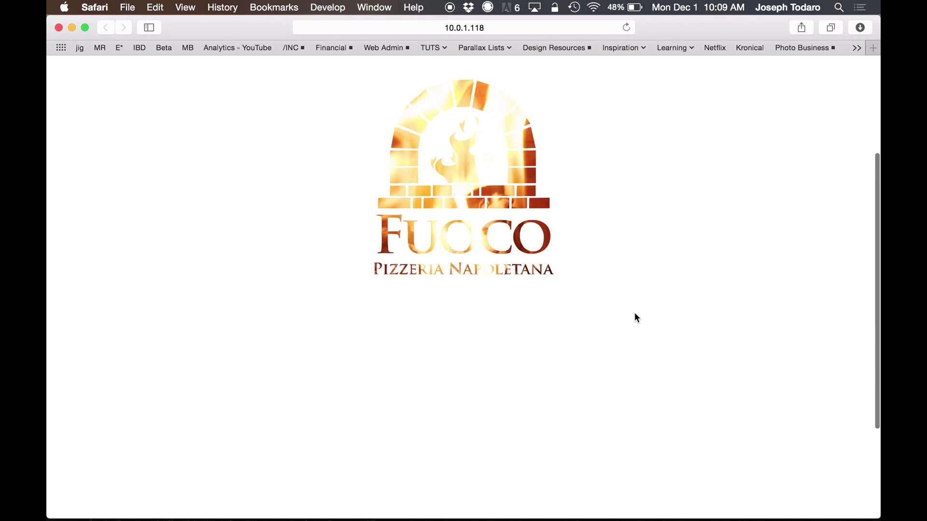
{"action": "scroll", "coordinate": [635, 312], "scroll_direction": "up", "scroll_amount": 2}
{"action": "scroll", "coordinate": [635, 312], "scroll_direction": "up", "scroll_amount": 5}
{"action": "scroll", "coordinate": [634, 312], "scroll_direction": "down", "scroll_amount": 6}
{"action": "scroll", "coordinate": [634, 318], "scroll_direction": "up", "scroll_amount": 5}
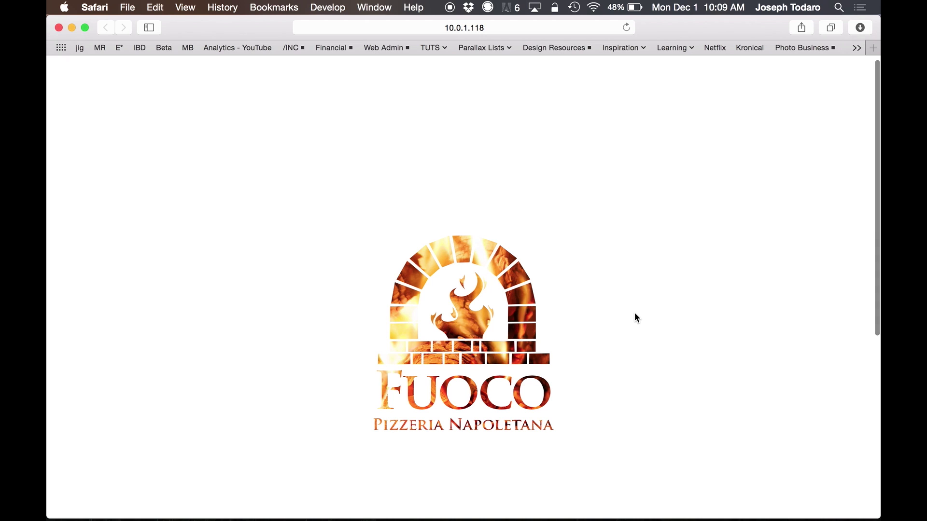
{"action": "scroll", "coordinate": [635, 314], "scroll_direction": "up", "scroll_amount": 1}
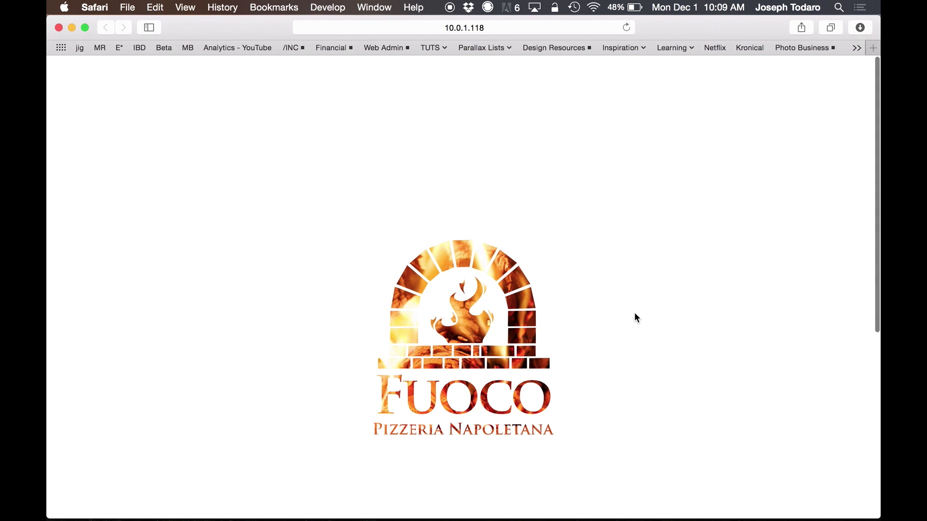
{"action": "key", "text": "super+Tab"}
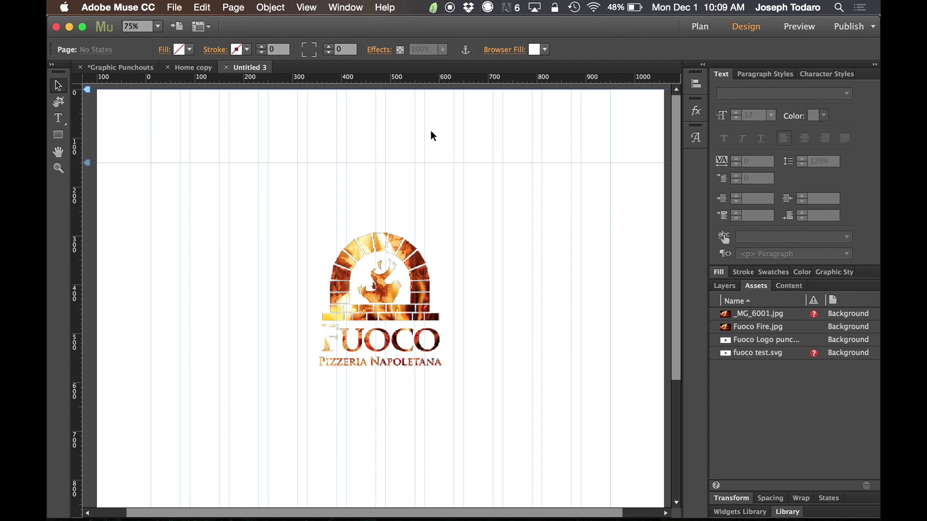
Deselect the logo box and bring Safari's Muse Resources site to the front
{"action": "left_click", "coordinate": [403, 217]}
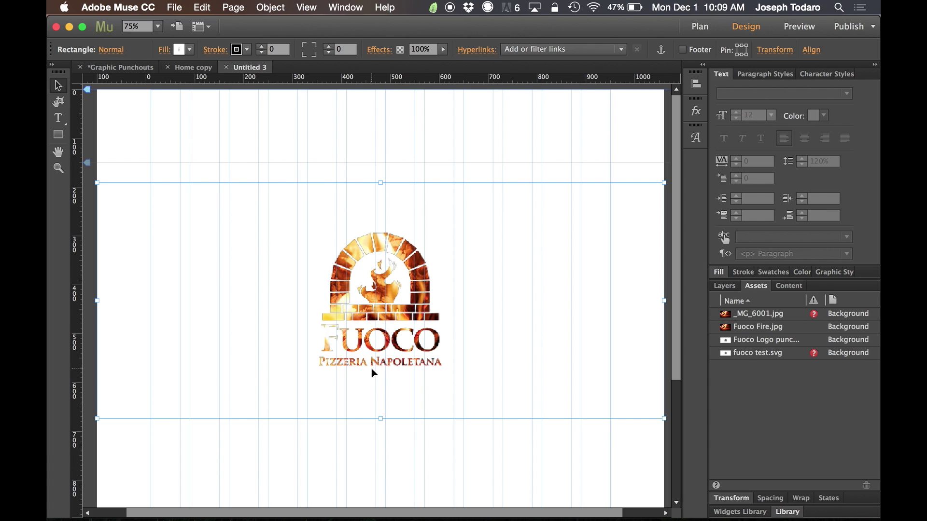
{"action": "left_click", "coordinate": [377, 140]}
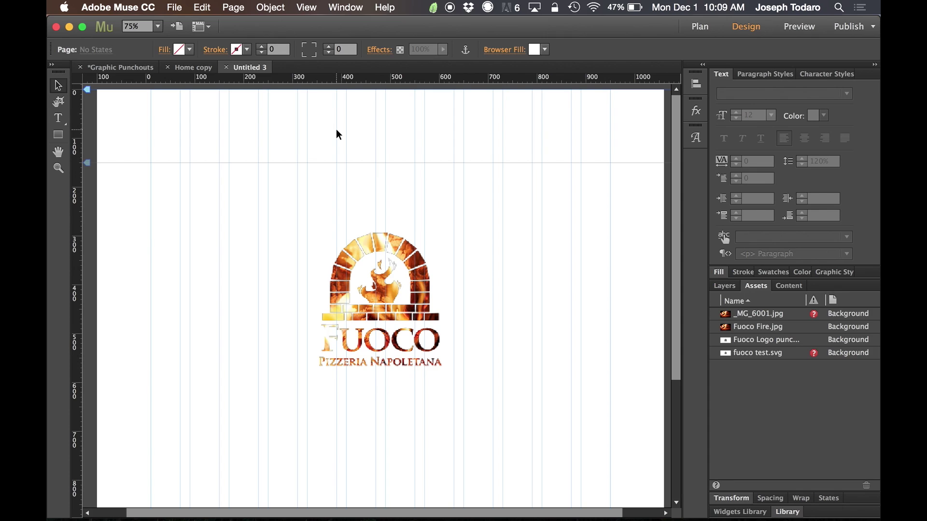
{"action": "key", "text": "ctrl+Up"}
{"action": "left_click", "coordinate": [127, 500]}
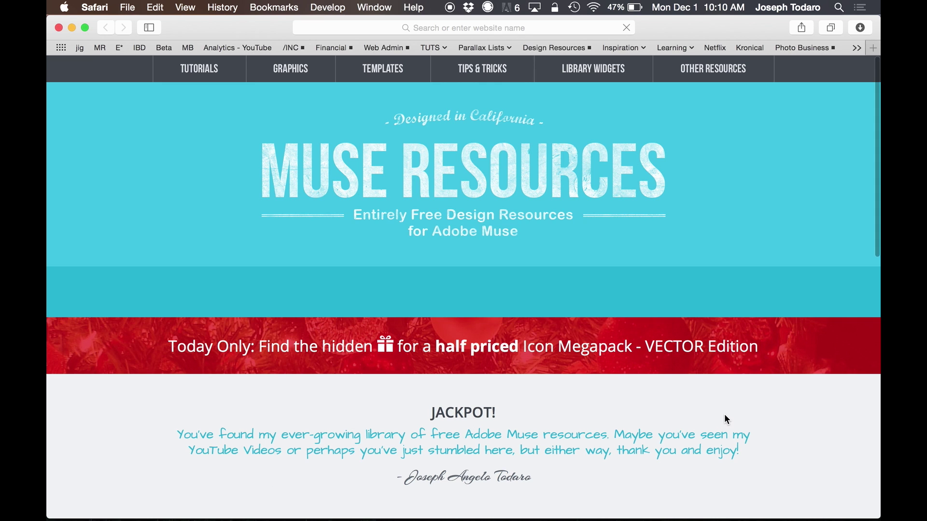
Open the half-priced Icon Megapack offer from the red Today Only banner
{"action": "scroll", "coordinate": [724, 413], "scroll_direction": "down", "scroll_amount": 5}
{"action": "scroll", "coordinate": [725, 419], "scroll_direction": "down", "scroll_amount": 2}
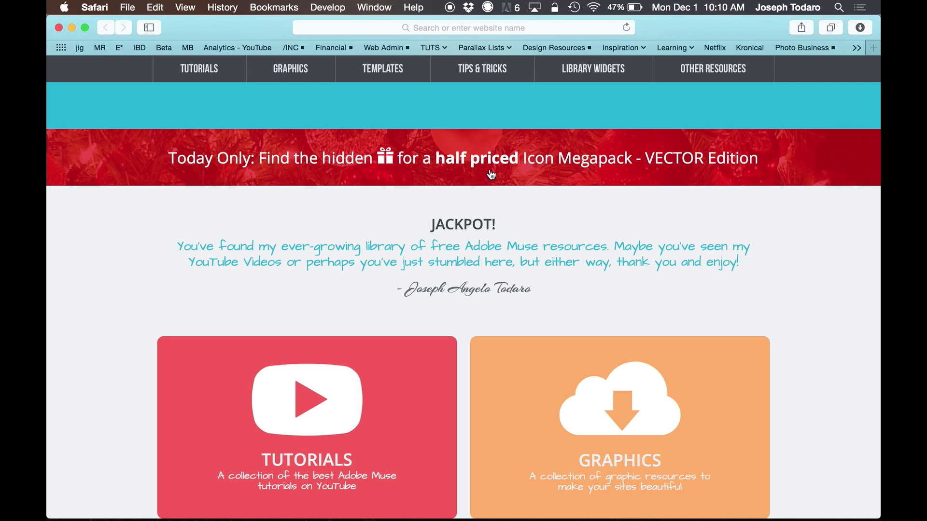
{"action": "left_click", "coordinate": [464, 163]}
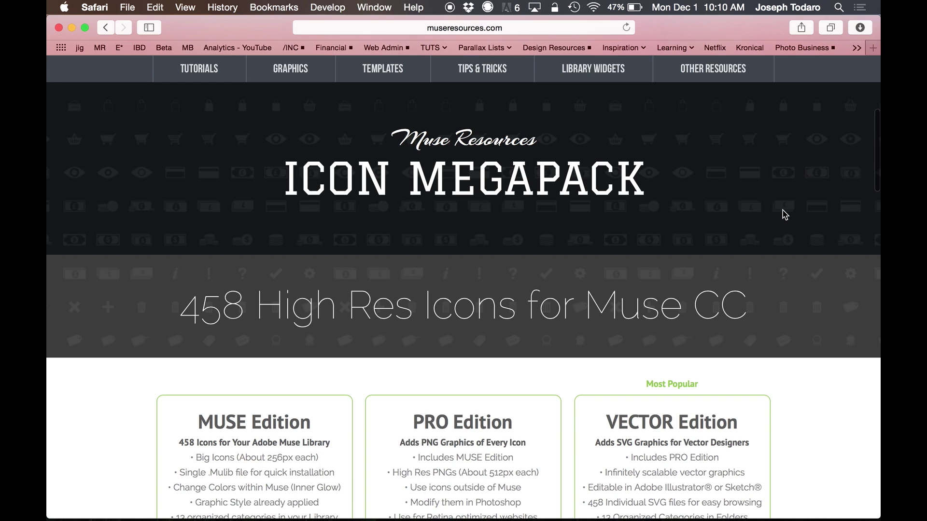
Start the Icon Megapack PayPal checkout from the hidden gift icon, then close Safari
{"action": "scroll", "coordinate": [785, 215], "scroll_direction": "down", "scroll_amount": 1}
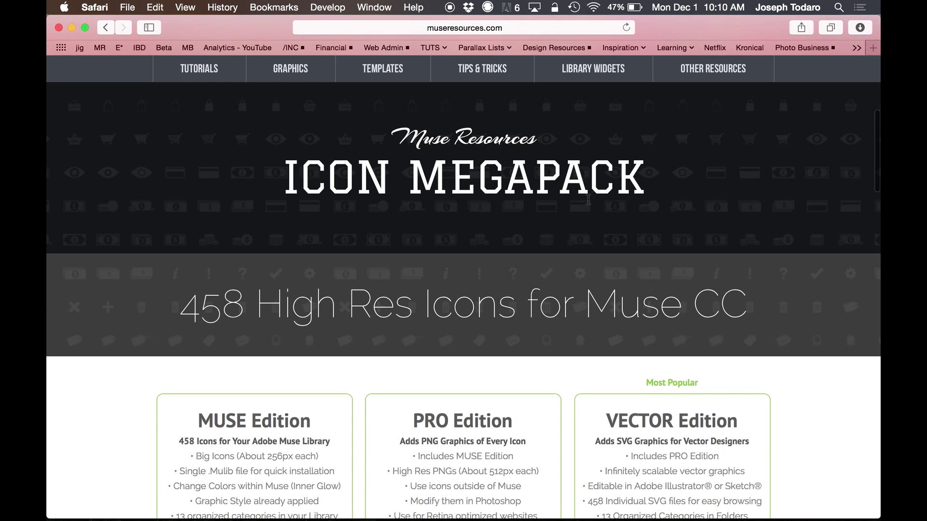
{"action": "scroll", "coordinate": [772, 227], "scroll_direction": "up", "scroll_amount": 5}
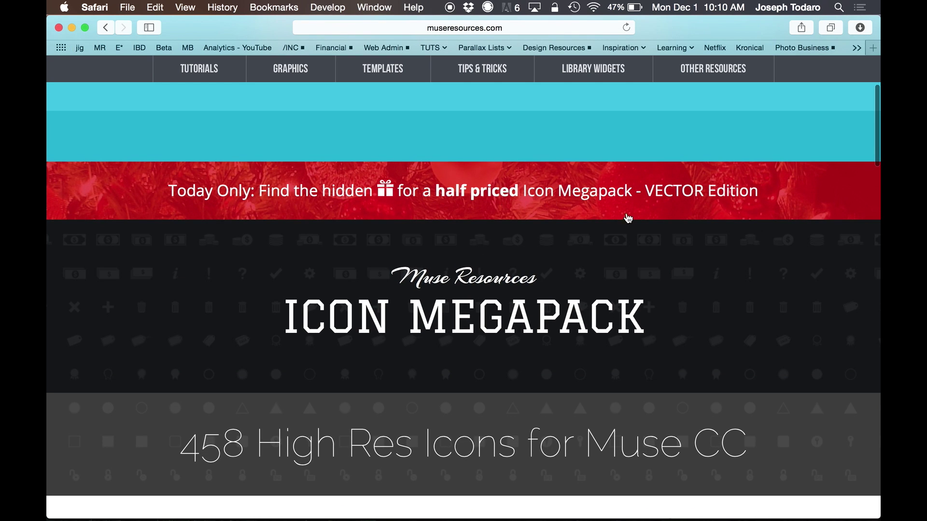
{"action": "scroll", "coordinate": [720, 238], "scroll_direction": "down", "scroll_amount": 15}
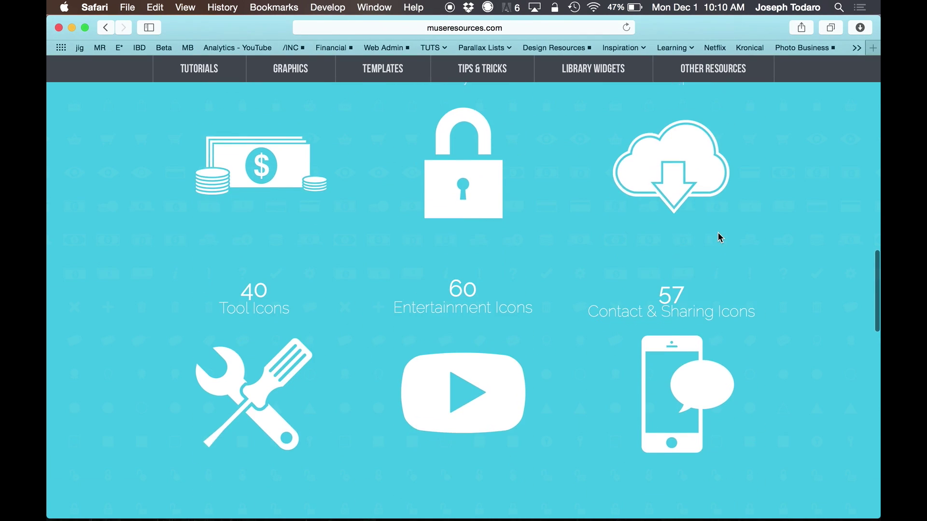
{"action": "scroll", "coordinate": [718, 234], "scroll_direction": "down", "scroll_amount": 8}
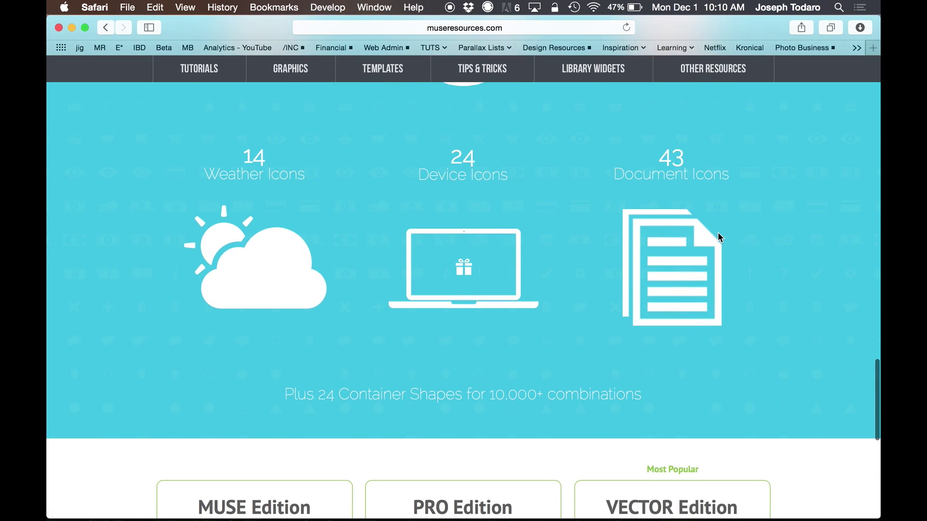
{"action": "left_click", "coordinate": [468, 272]}
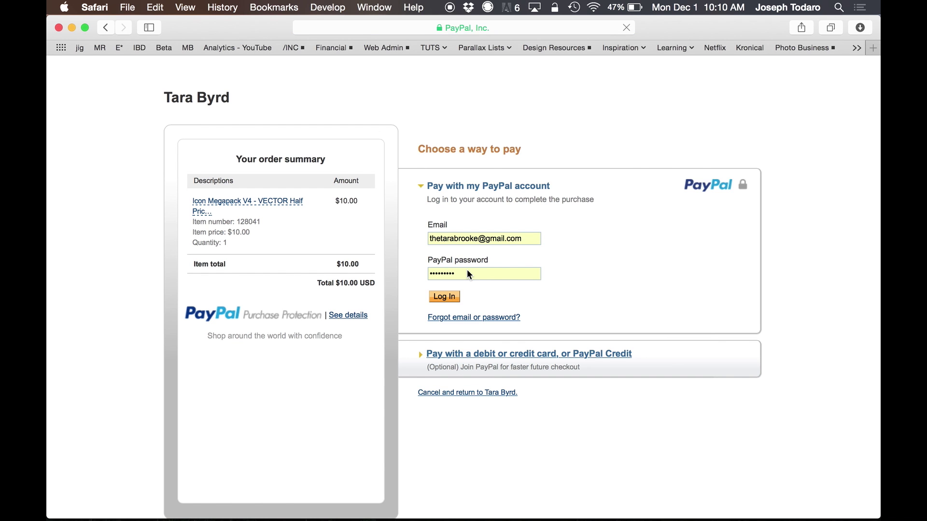
{"action": "left_click", "coordinate": [58, 28]}
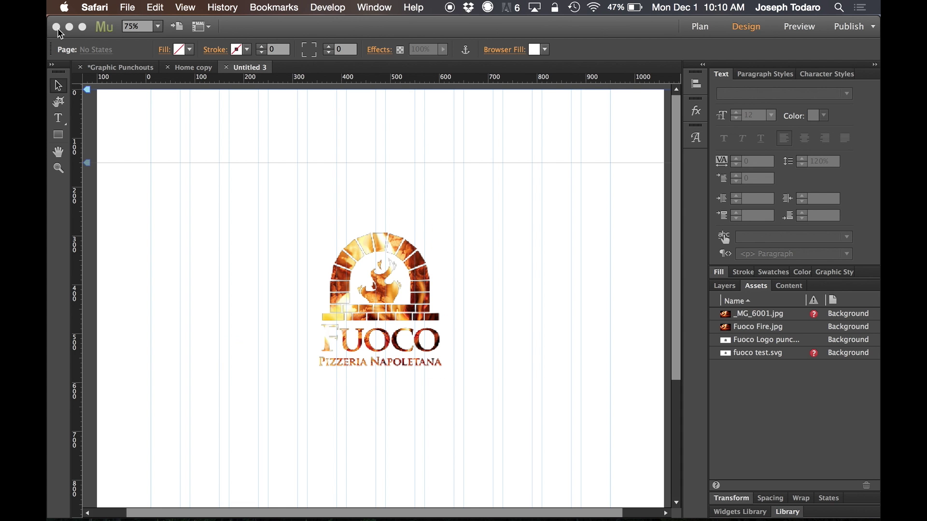
{"action": "left_click", "coordinate": [440, 196]}
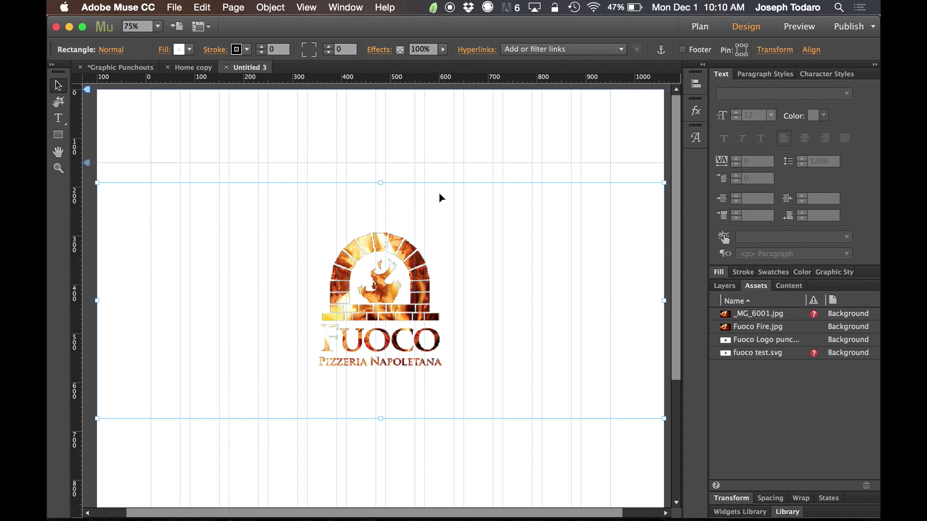
{"action": "left_click", "coordinate": [454, 145]}
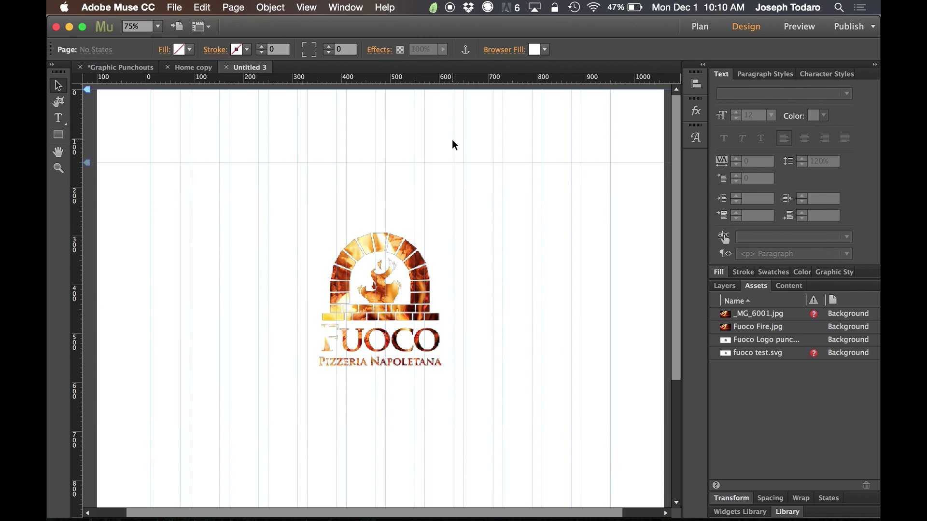